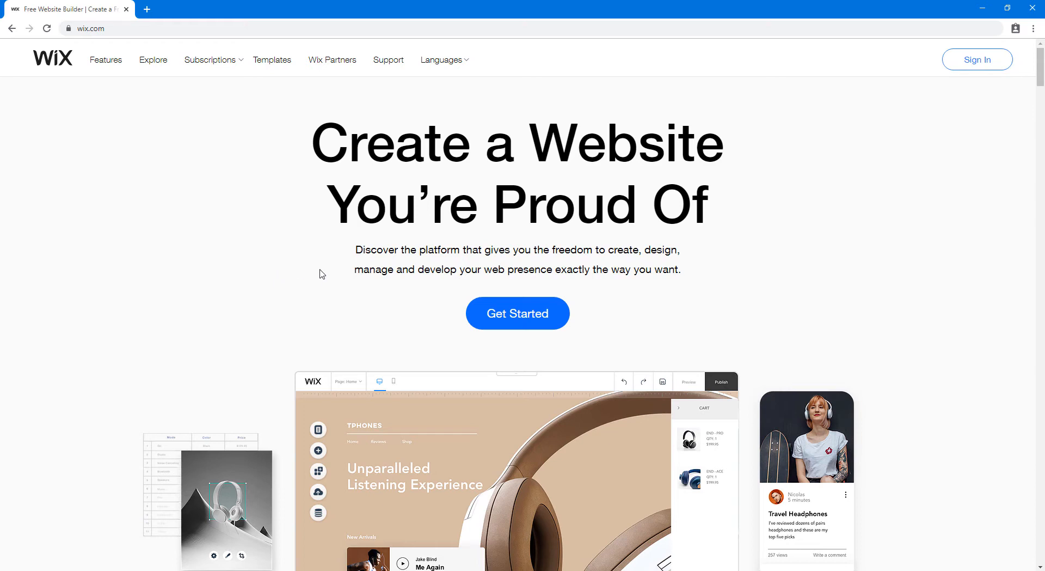
Start creating a new website with Get Started on the Wix homepage
left_click(559, 315)
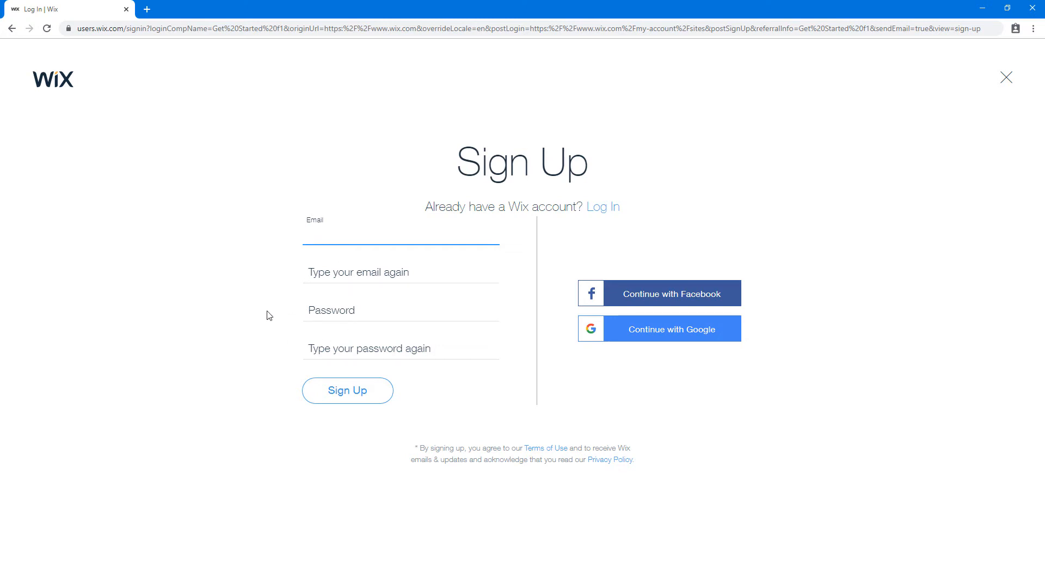
Enter an email and password on the Sign Up form and create the new Wix account
left_click(241, 305)
left_click(607, 207)
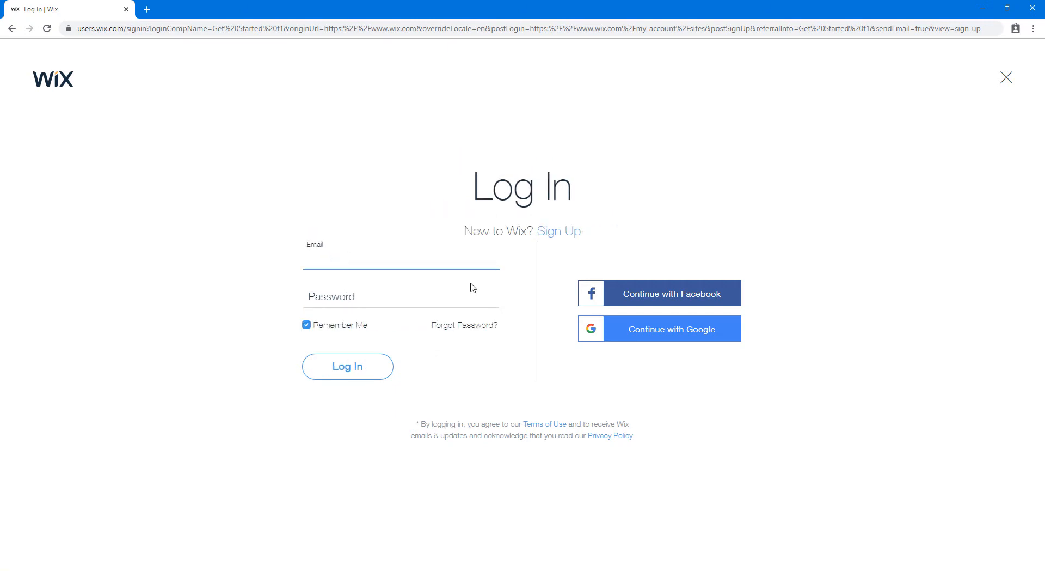
left_click(559, 236)
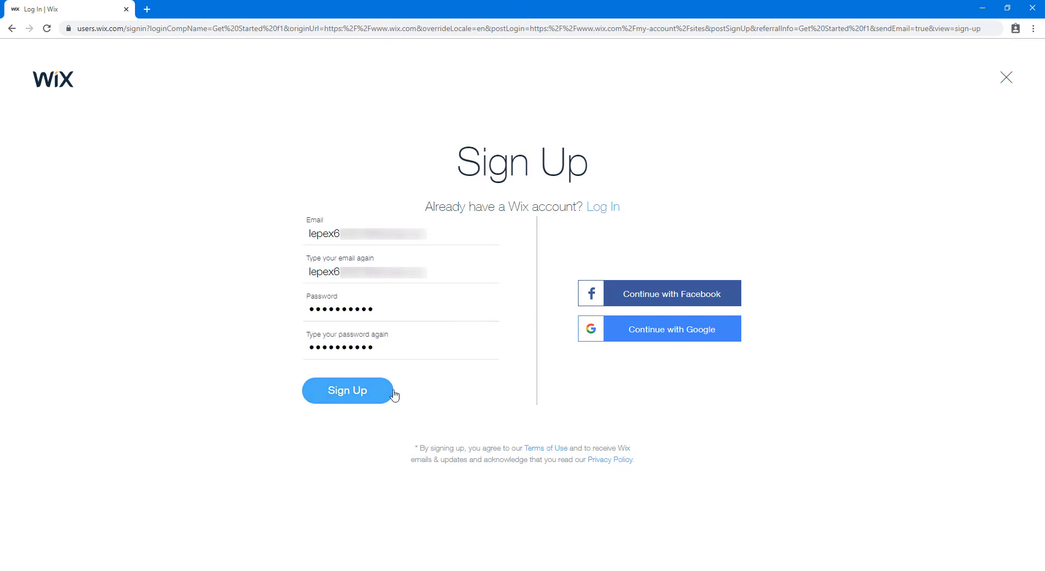
left_click(392, 393)
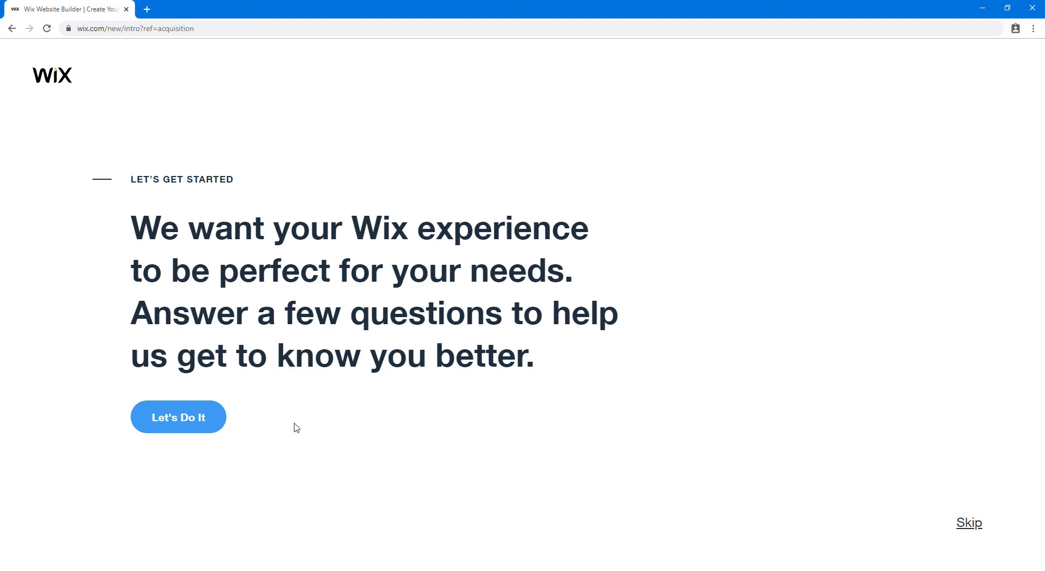
Answer the onboarding questions: a site for myself that should be a blog
left_click(219, 424)
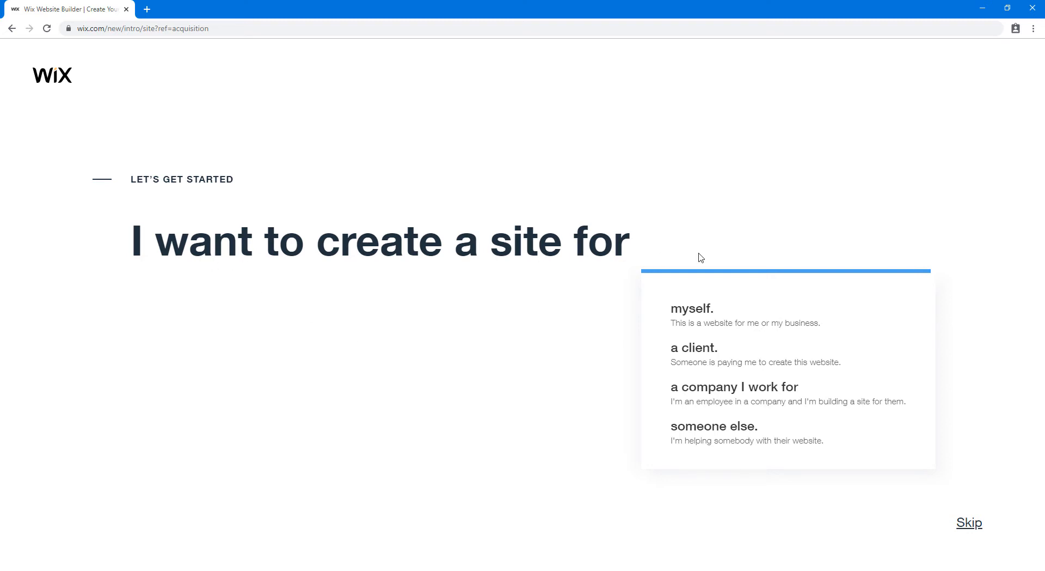
left_click(704, 312)
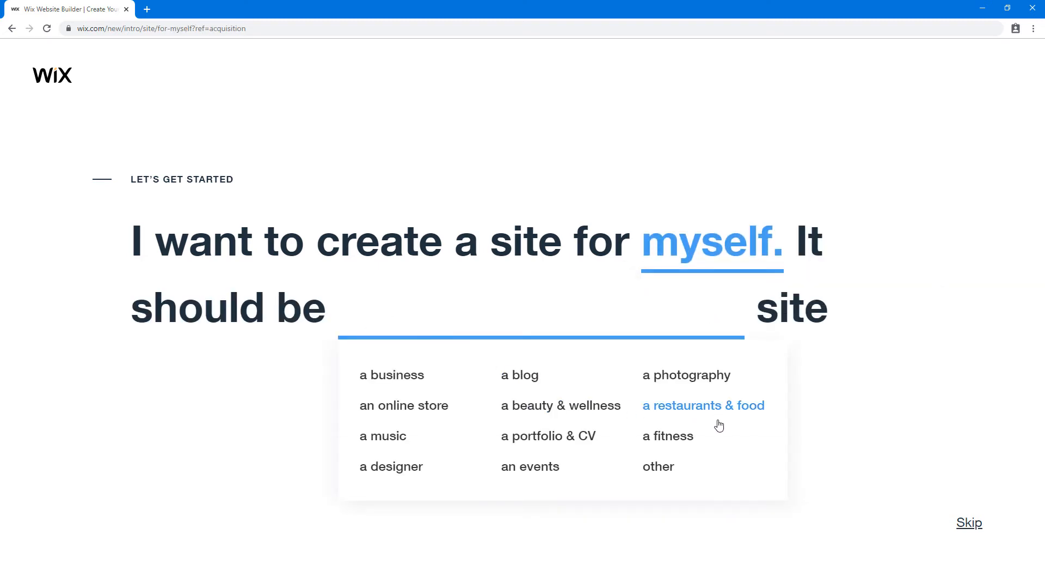
left_click(544, 385)
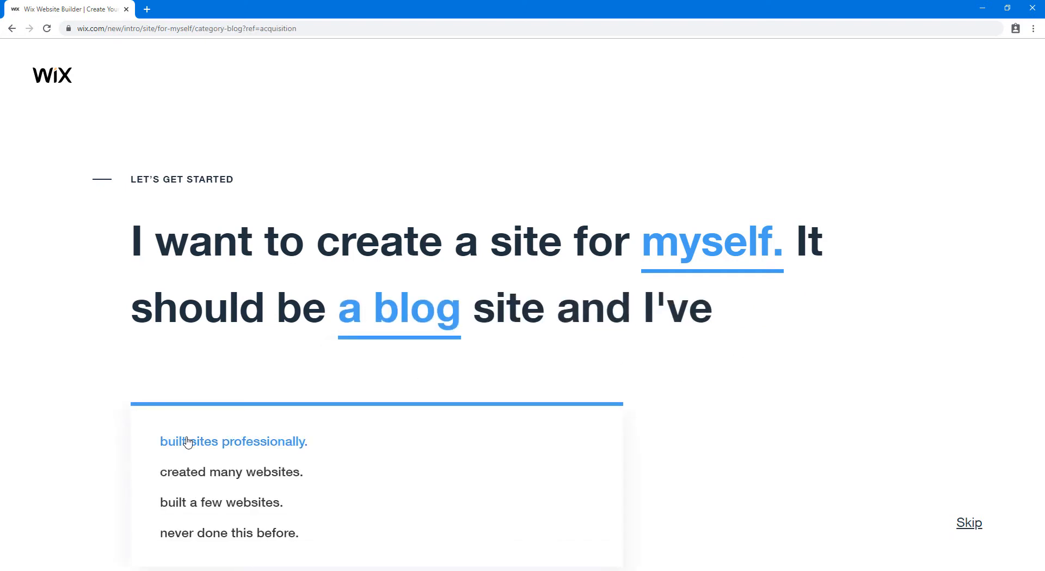
Mark yourself as never having built a site and choose Wix ADI to build it
left_click(225, 534)
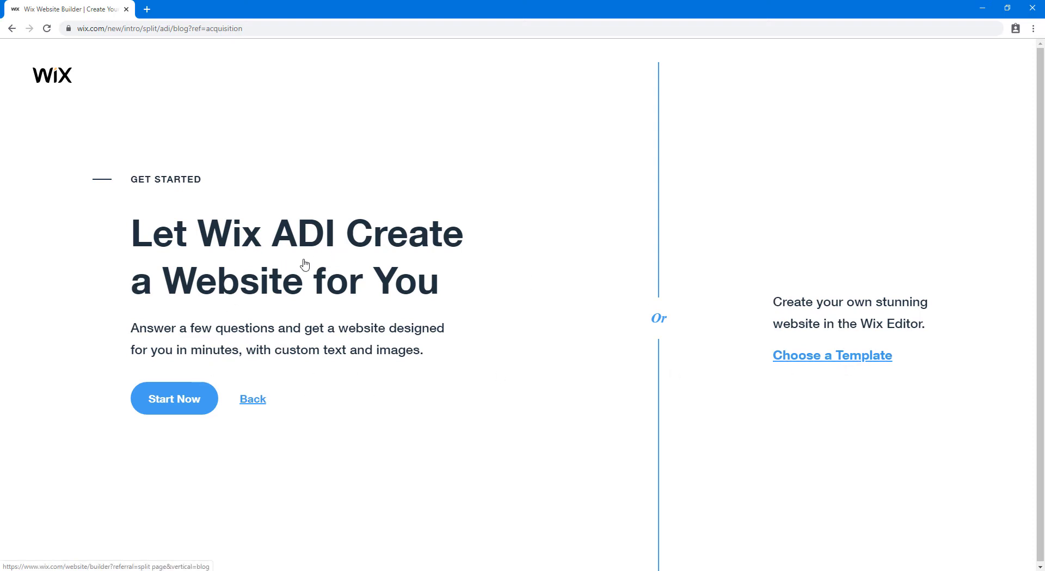
left_click(179, 412)
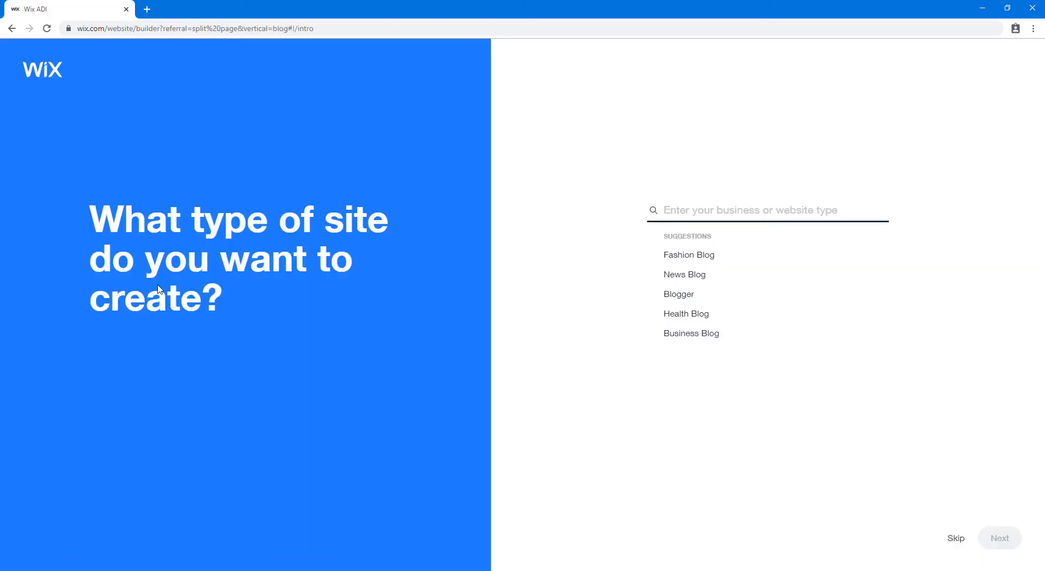
Search the site types and pick Technology Blog, then continue to the features question
left_click(688, 203)
type("Smart")
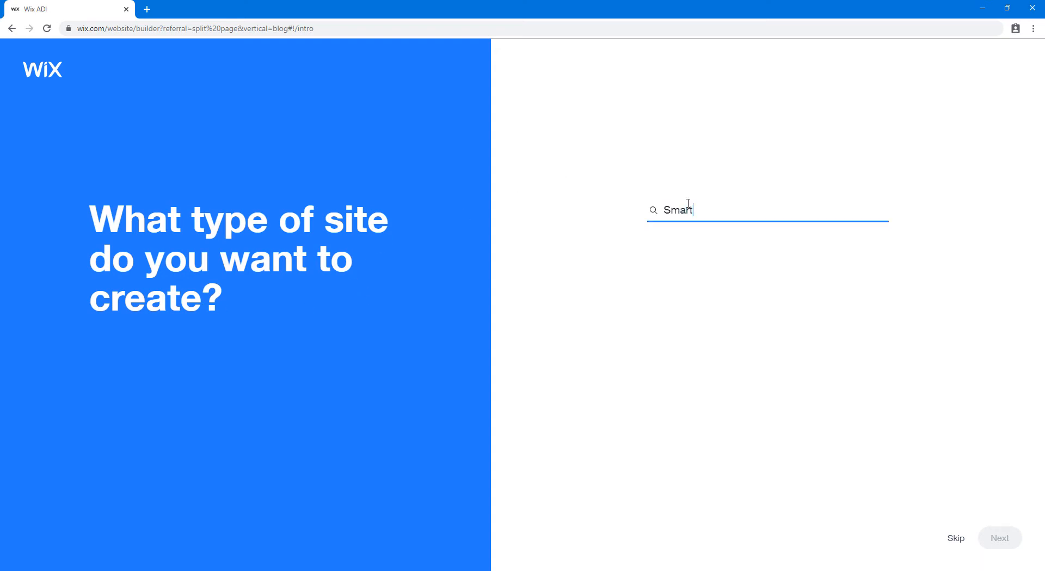
type("phones")
key("ctrl+a")
type("Te")
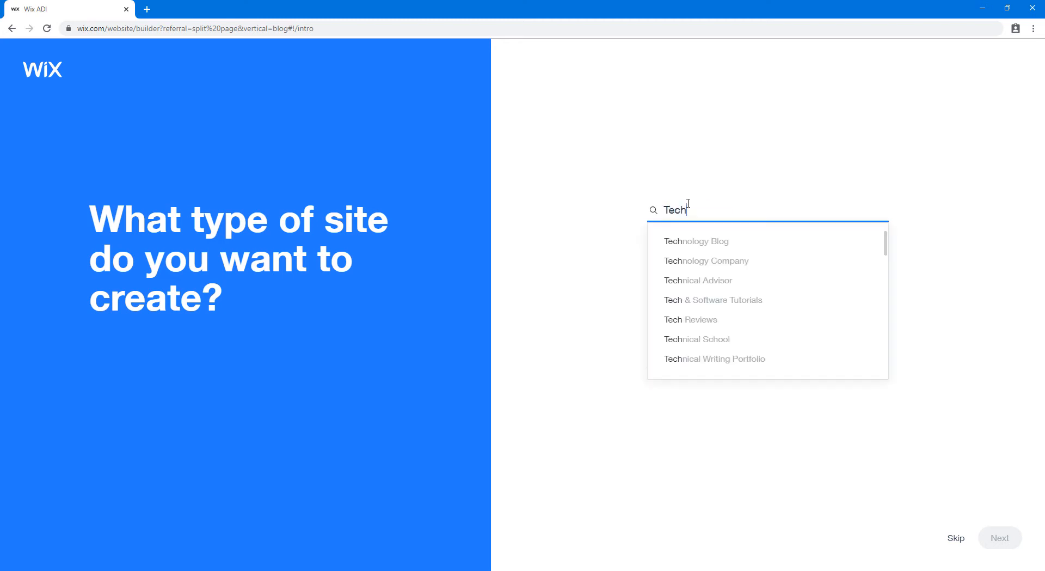
left_click(719, 242)
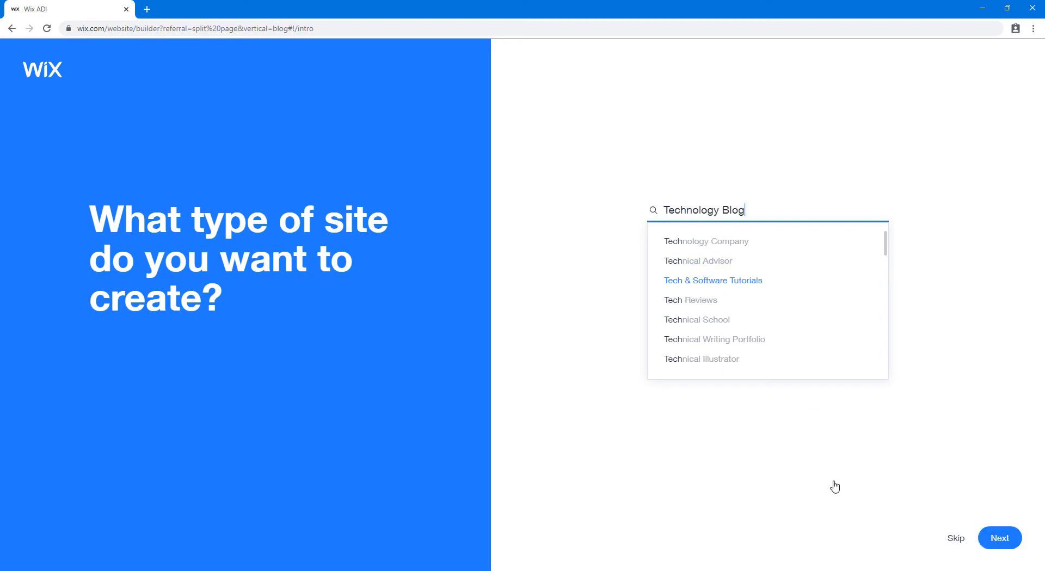
key("Return")
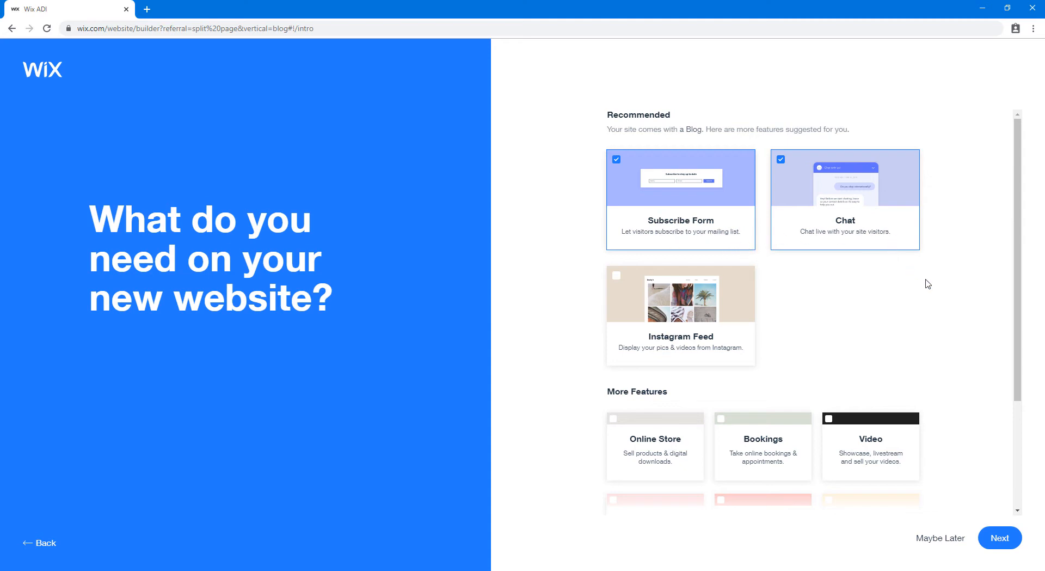
scroll(980, 338, "down", 3)
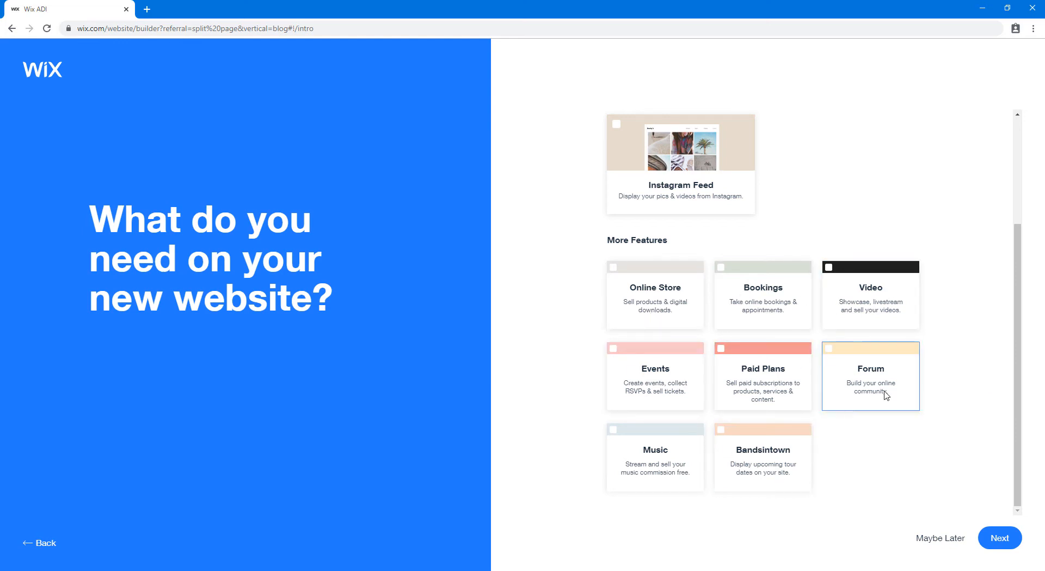
scroll(731, 263, "up", 3)
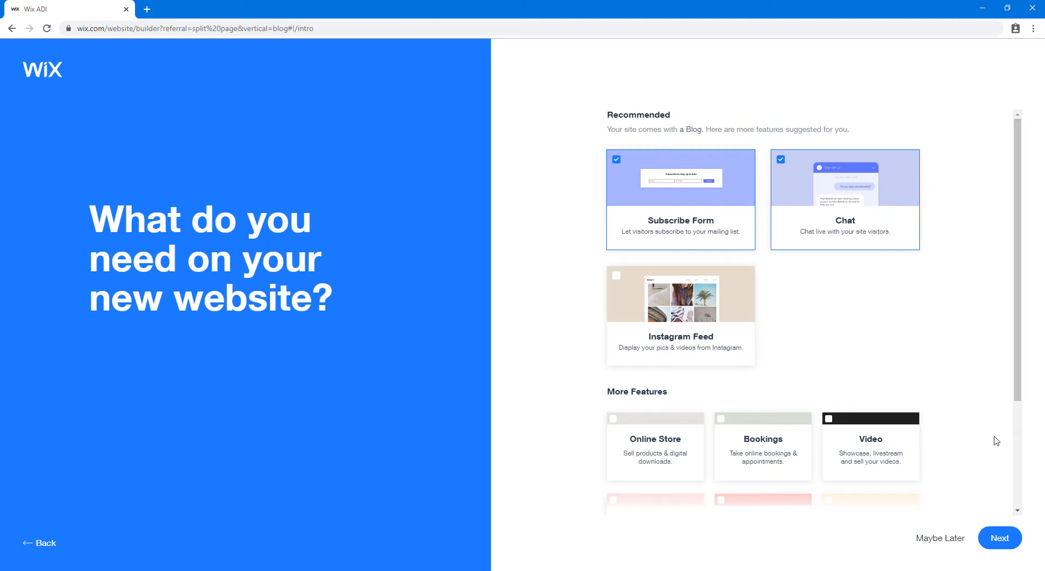
Keep the default features, name the blog BestOfTech, skip importing content and confirm the info
left_click(1014, 538)
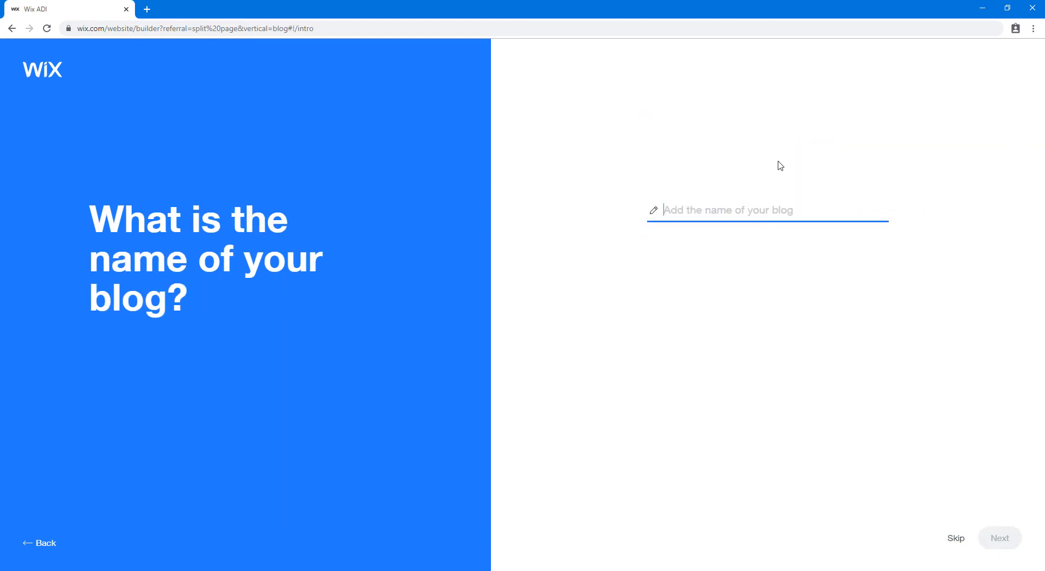
type("BestO")
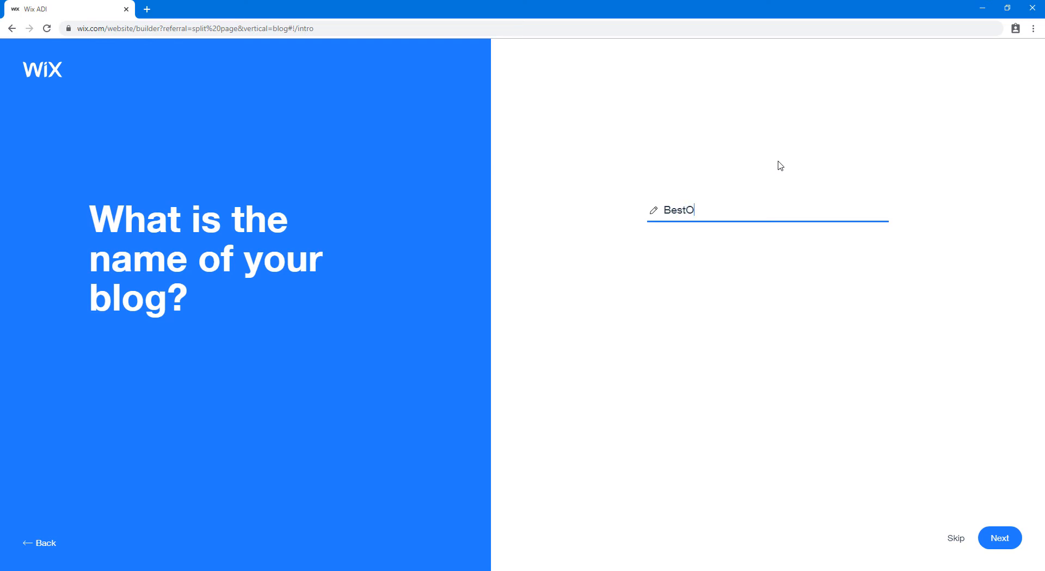
type("fTech")
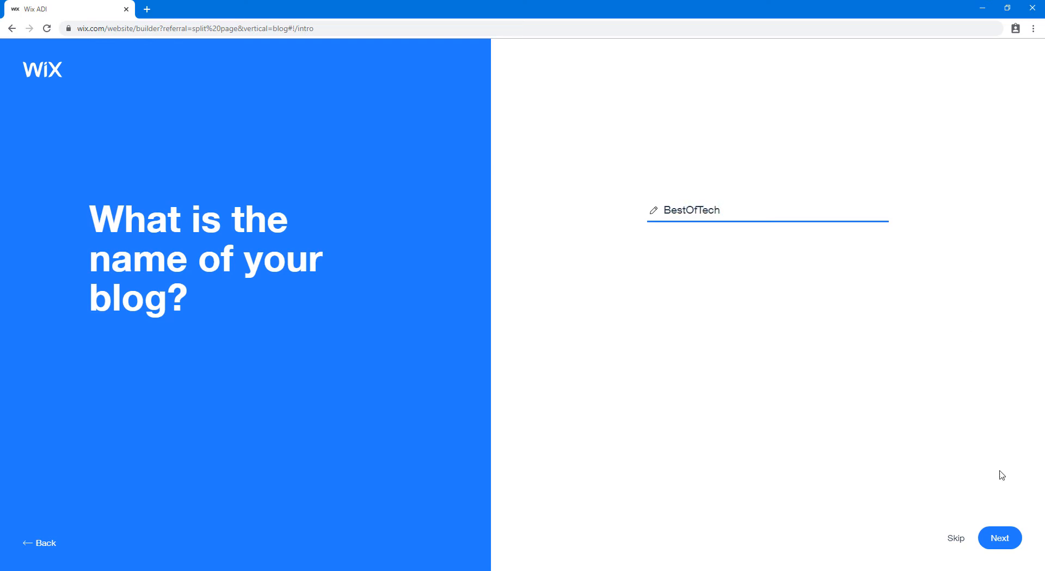
left_click(1016, 539)
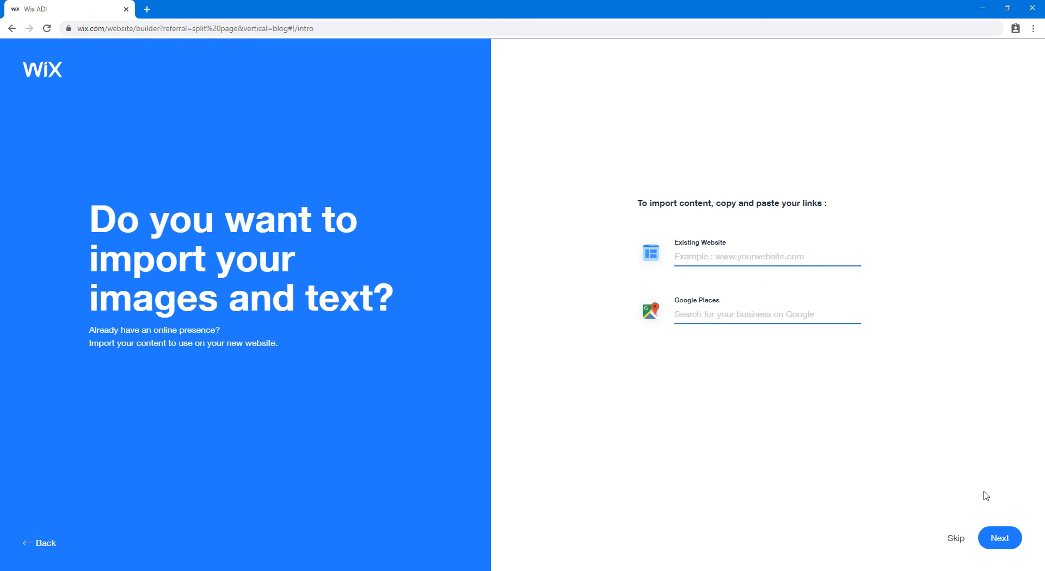
left_click(1018, 539)
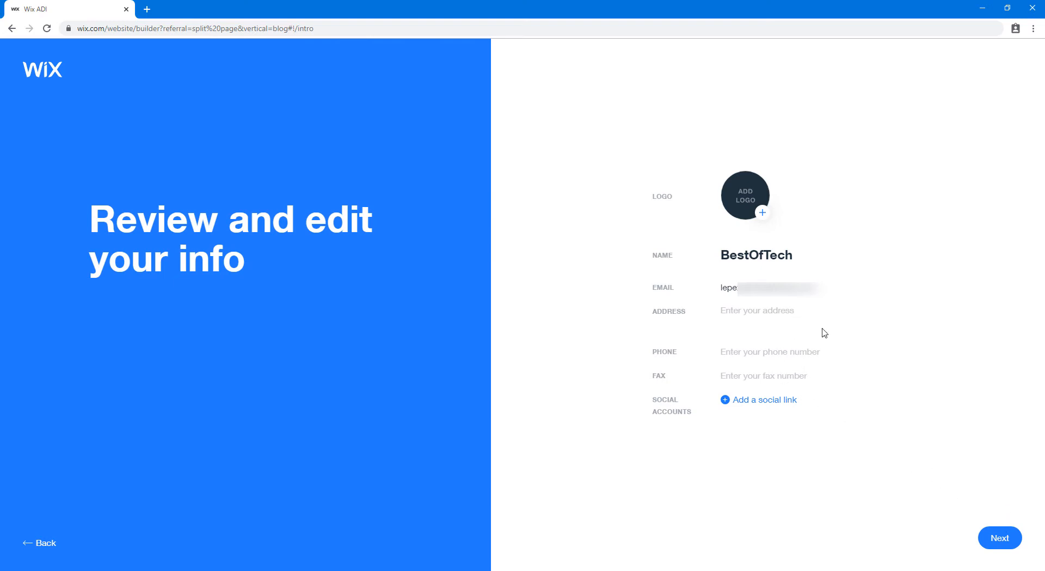
left_click(1016, 535)
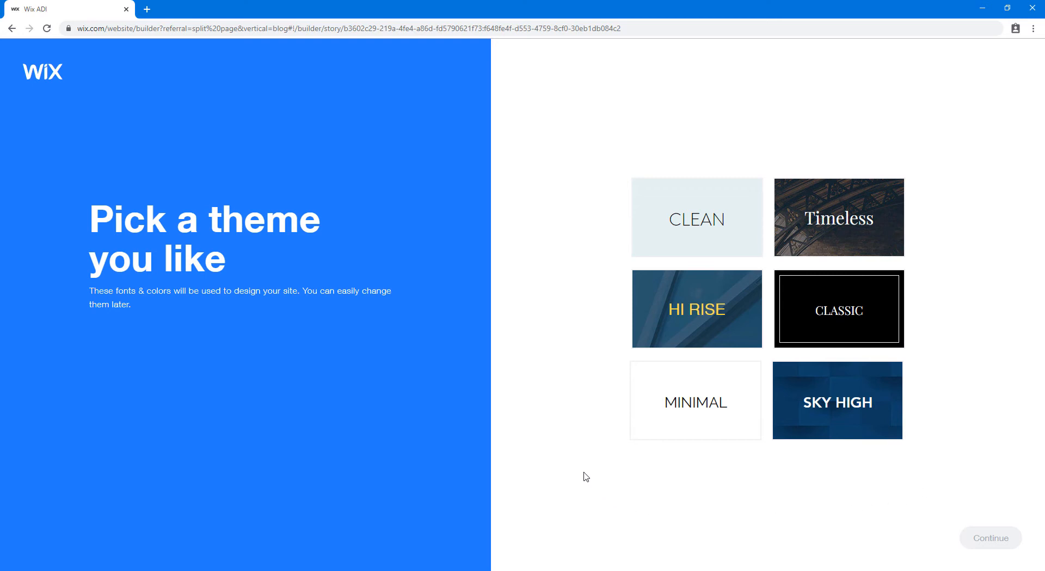
Pick the HI RISE theme and the DISCOVER BESTOFTECH drone homepage design
left_click(733, 334)
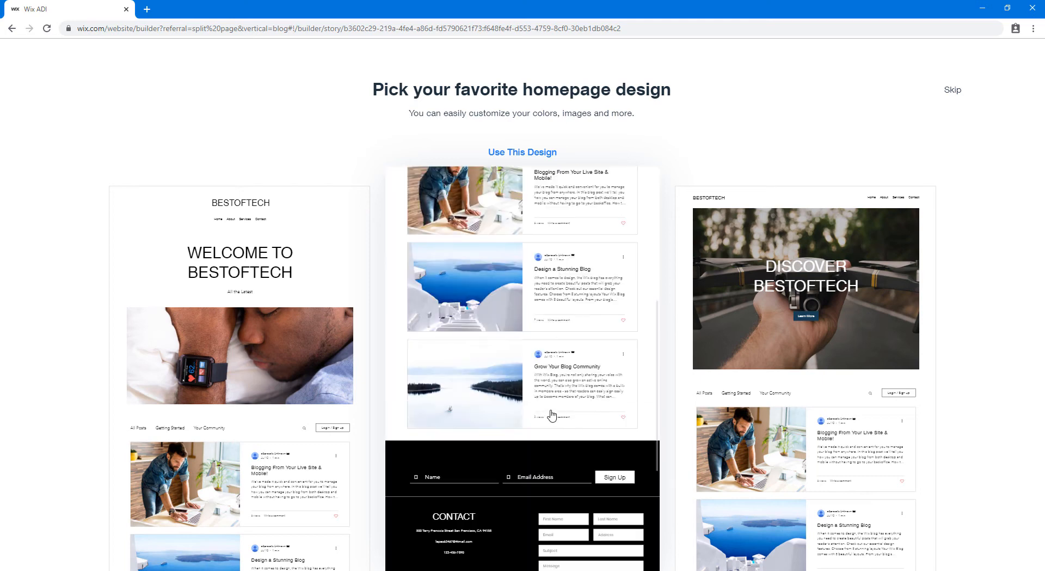
mouse_move(877, 315)
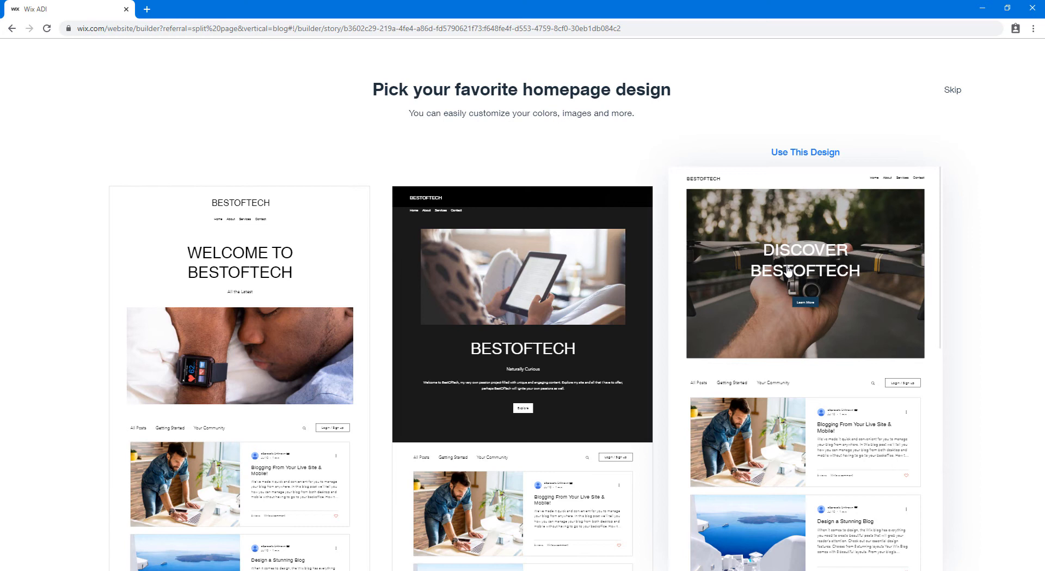
left_click(801, 154)
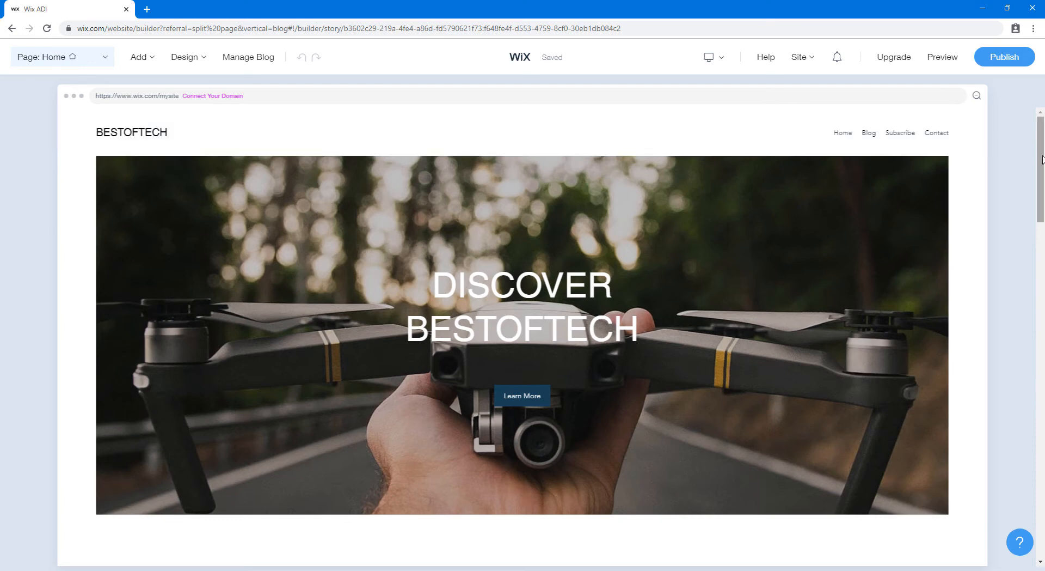
Scroll down the BestOfTech home page and back to the top, then open Preview
left_click_drag(1042, 159, 1043, 507)
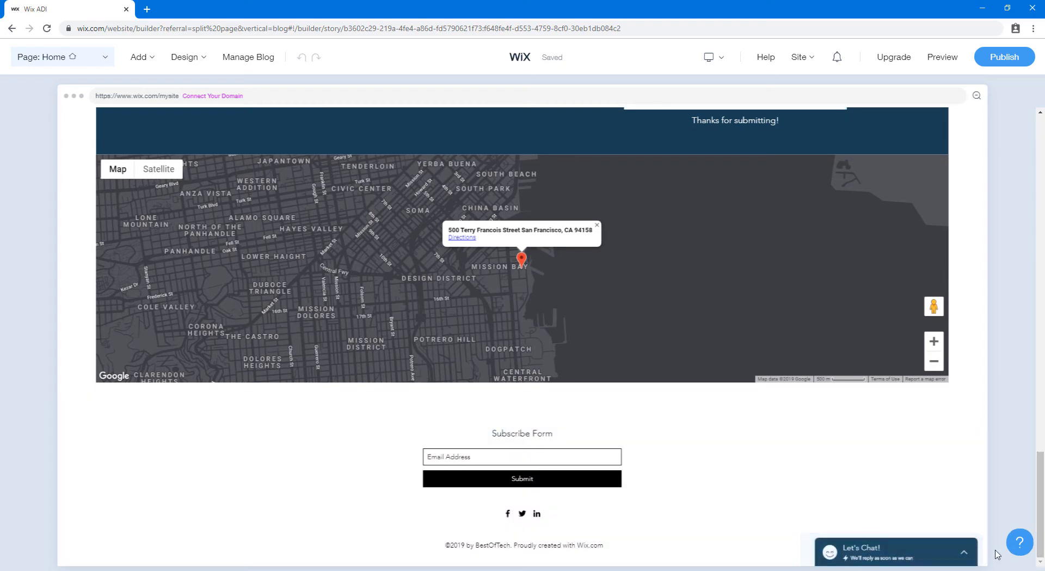
left_click_drag(1042, 506, 1043, 370)
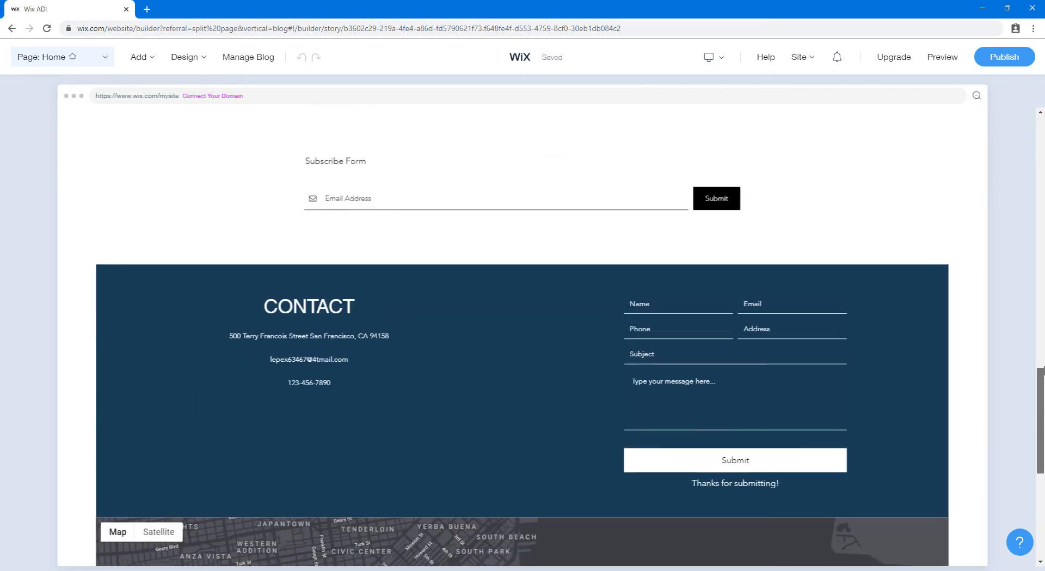
left_click_drag(1044, 370, 1044, 329)
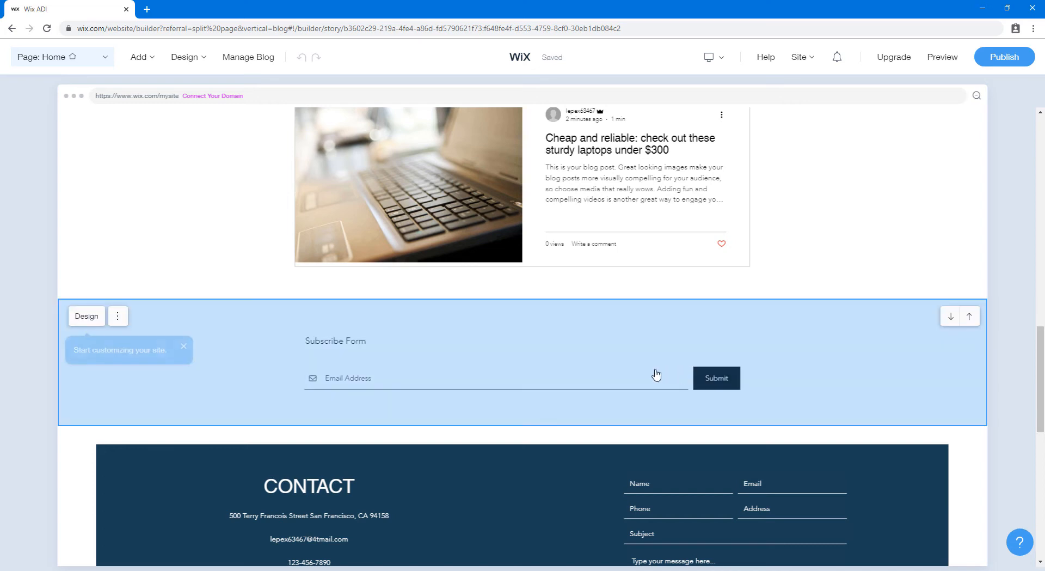
left_click_drag(1044, 404, 1042, 328)
scroll(1044, 237, "up", 5)
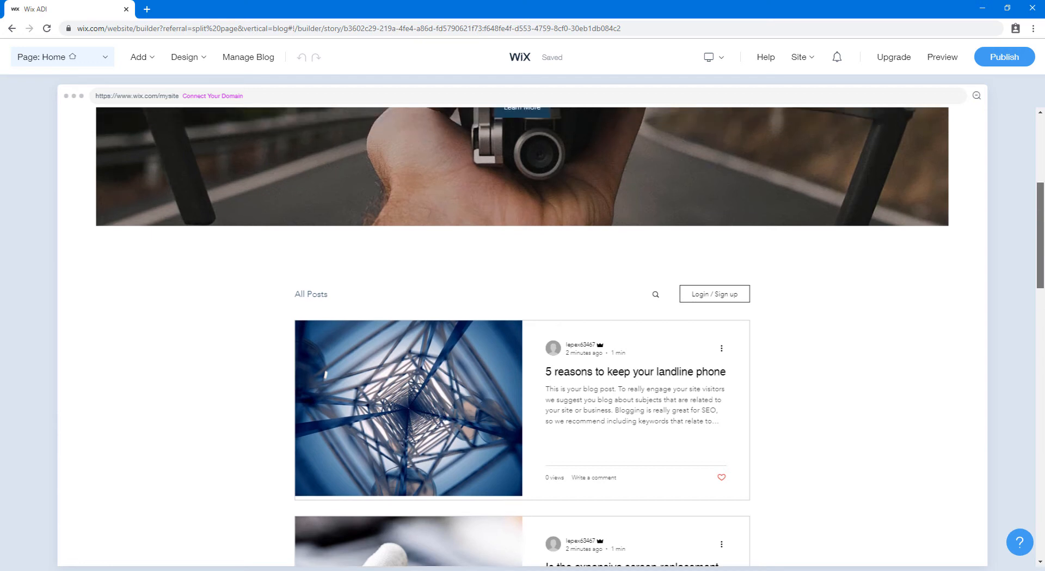
left_click_drag(1043, 209, 1044, 138)
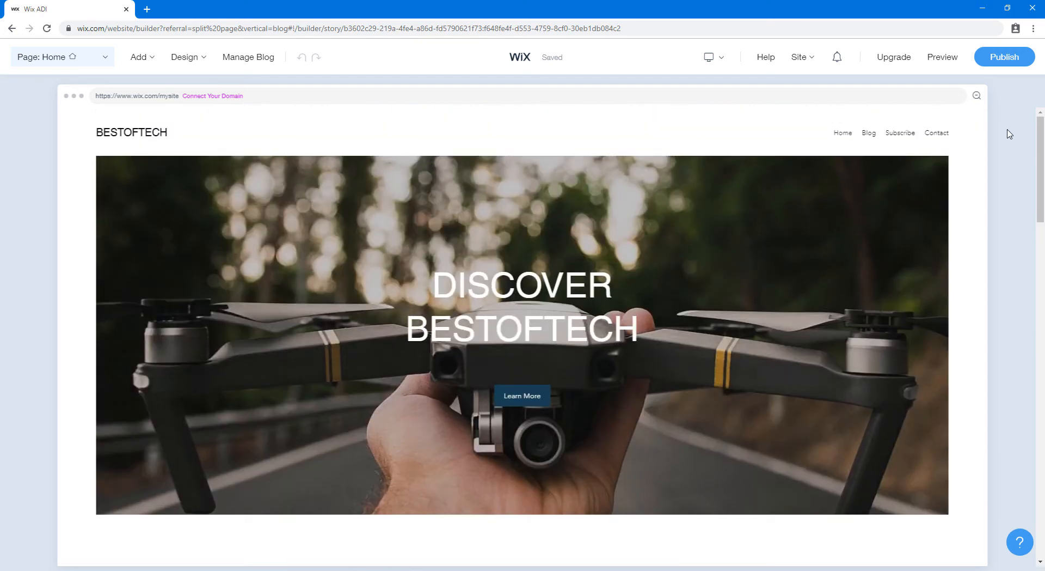
left_click(943, 58)
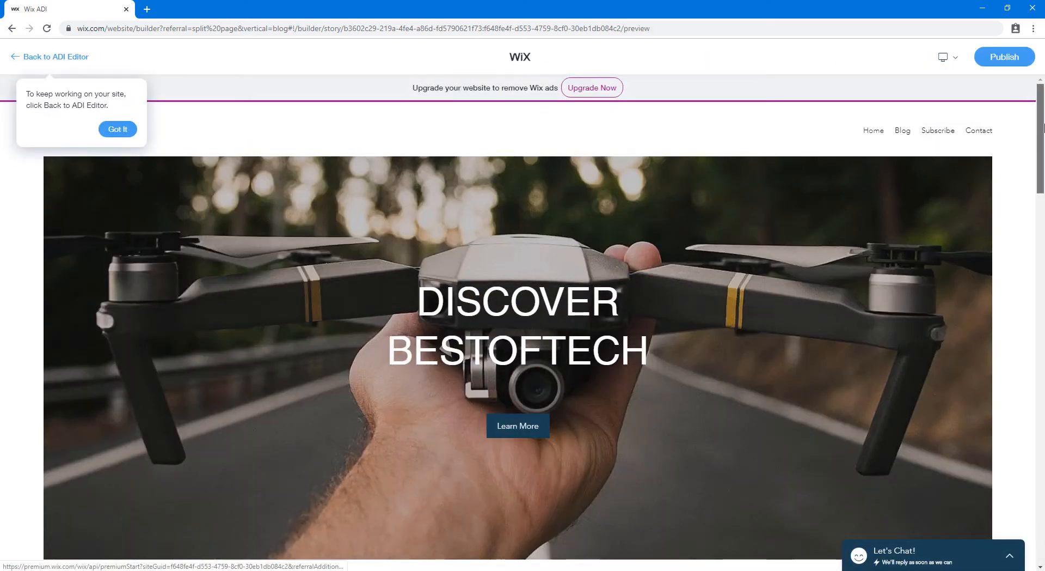
Dismiss the preview tip about returning to the editor
mouse_move(1041, 172)
left_mouse_down()
mouse_move(1043, 266)
mouse_move(1043, 157)
left_mouse_up()
left_click(118, 130)
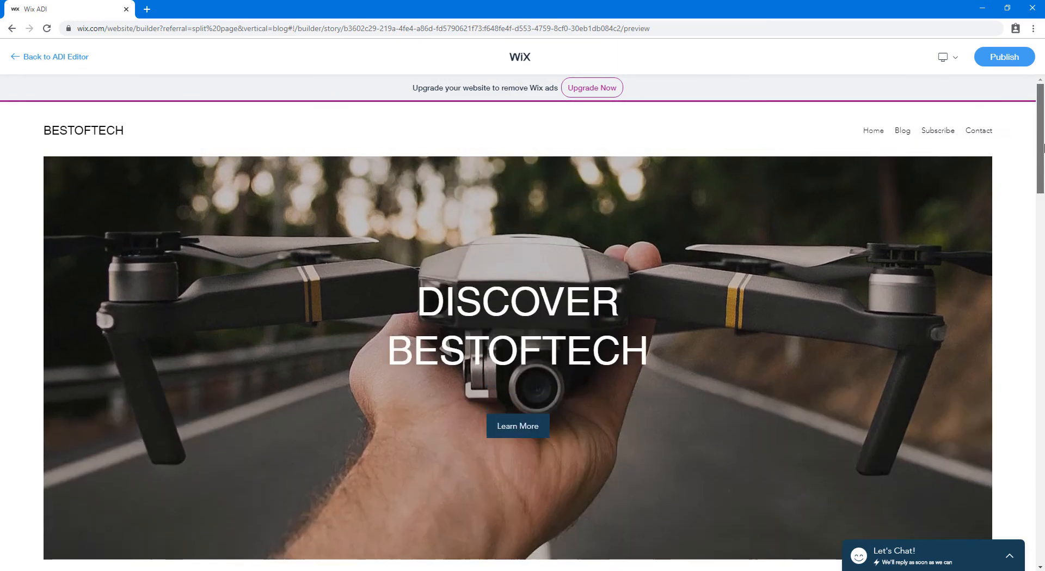
left_click_drag(1043, 245, 1044, 137)
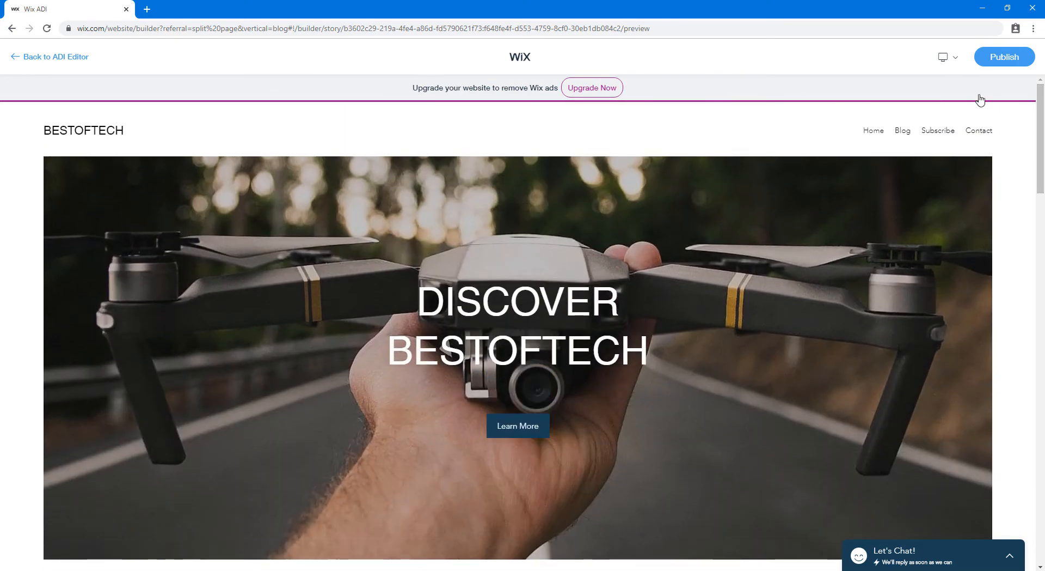
Switch the preview to Mobile and check the hamburger navigation menu
left_click(949, 57)
left_click(947, 105)
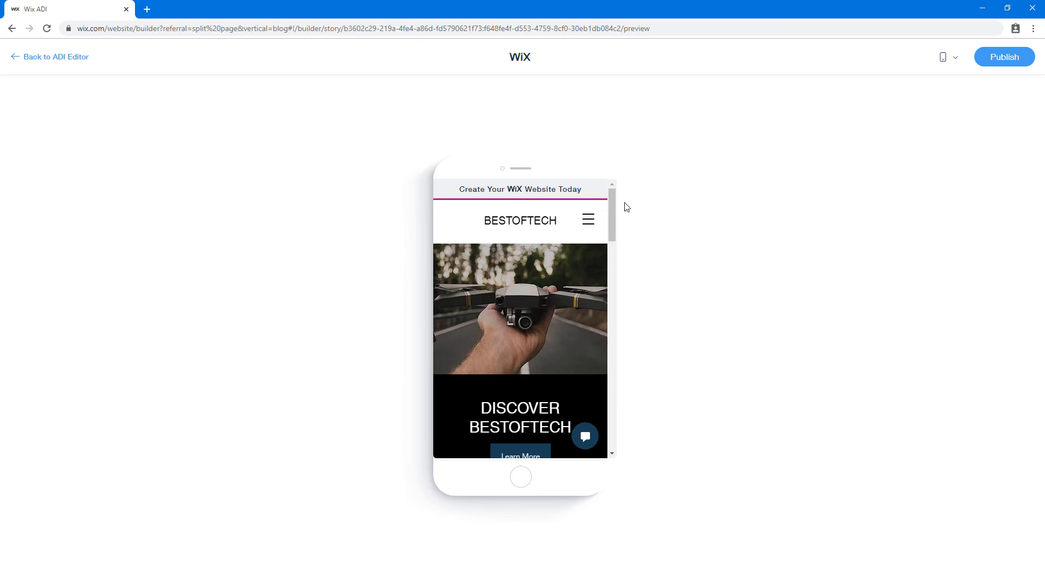
scroll(617, 237, "down", 7)
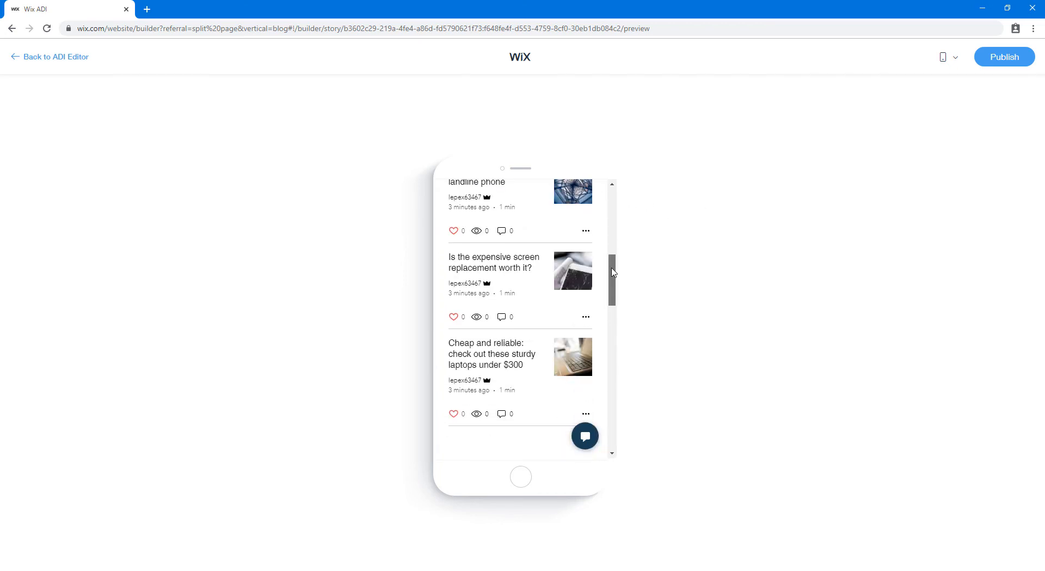
left_click_drag(614, 273, 621, 196)
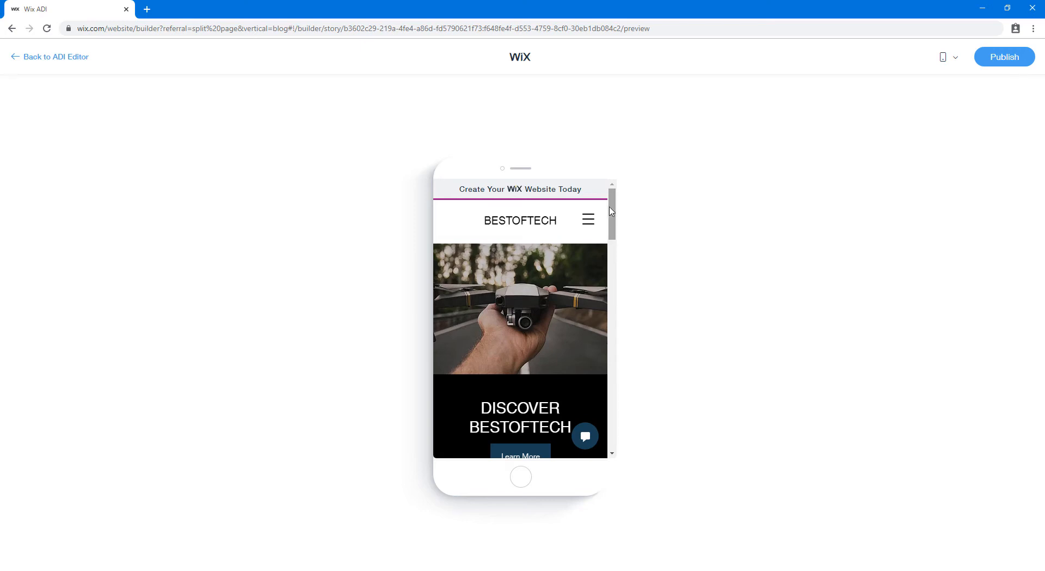
left_click(589, 224)
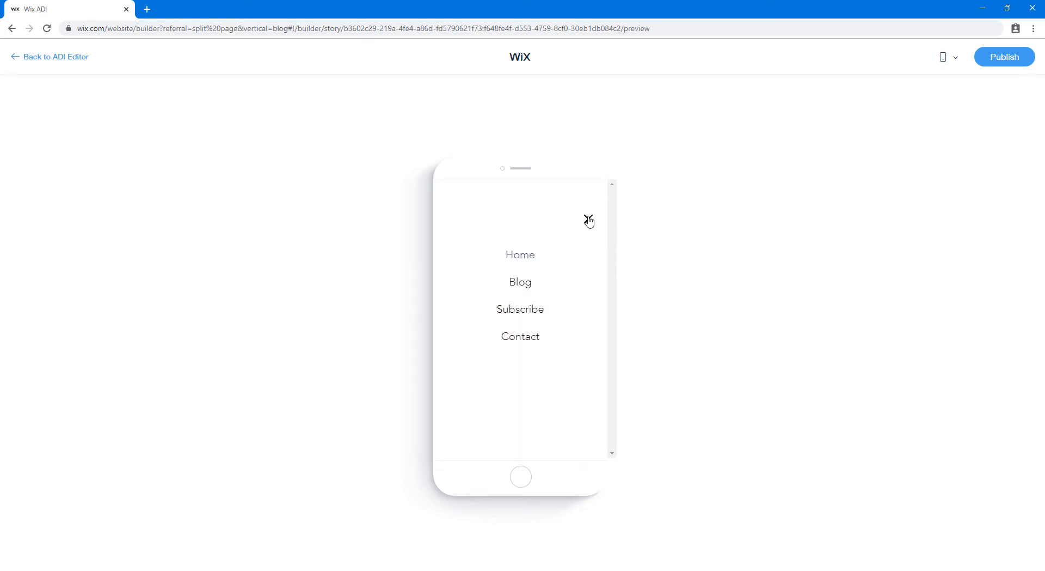
left_click(588, 219)
mouse_move(614, 216)
left_mouse_down()
mouse_move(617, 258)
mouse_move(616, 213)
left_mouse_up()
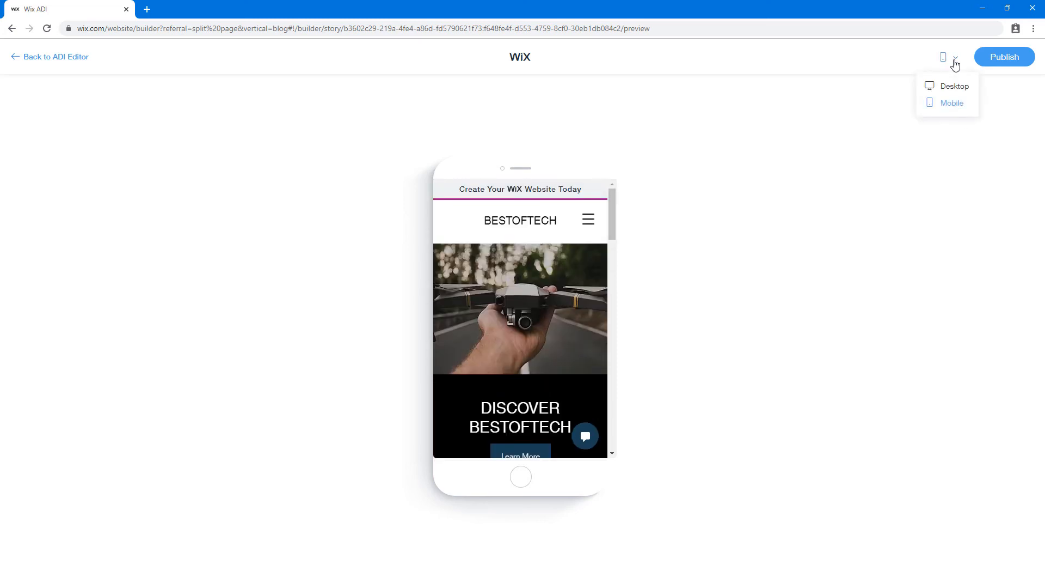
Return to the editor in Desktop view and edit the DISCOVER BESTOFTECH hero's media
left_click(51, 61)
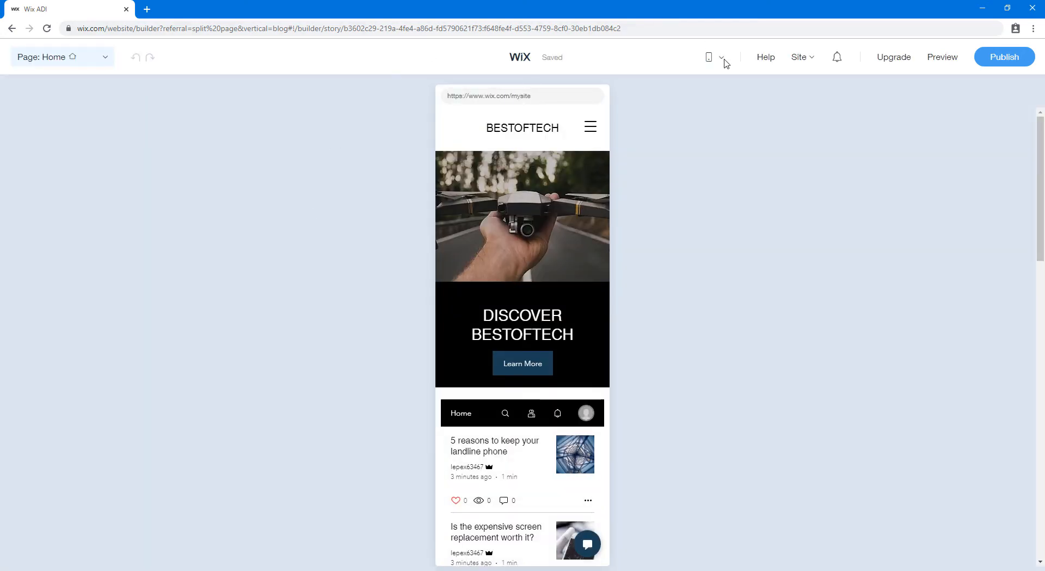
mouse_move(722, 61)
left_click(714, 93)
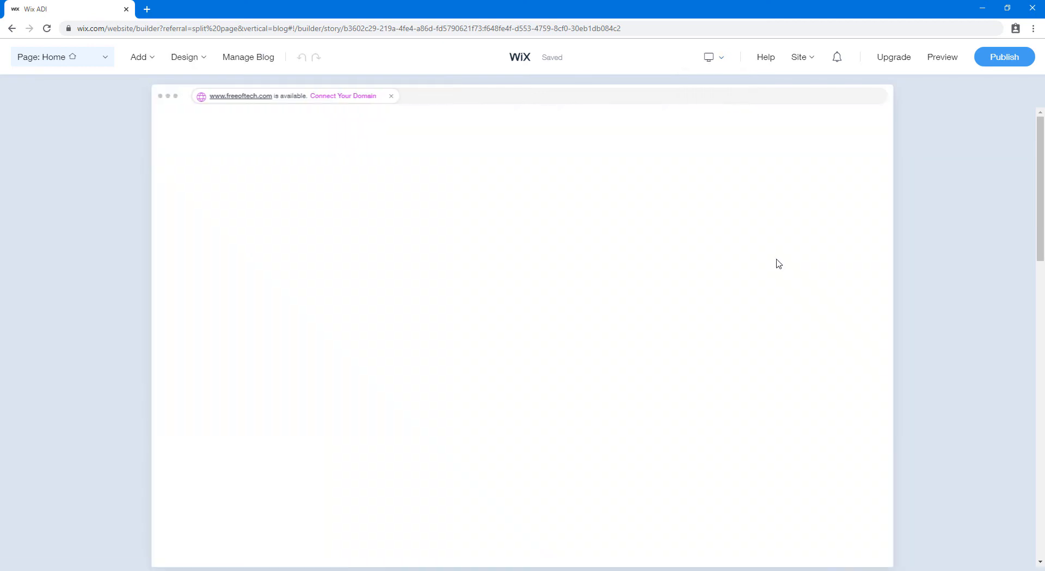
scroll(1043, 197, "down", 5)
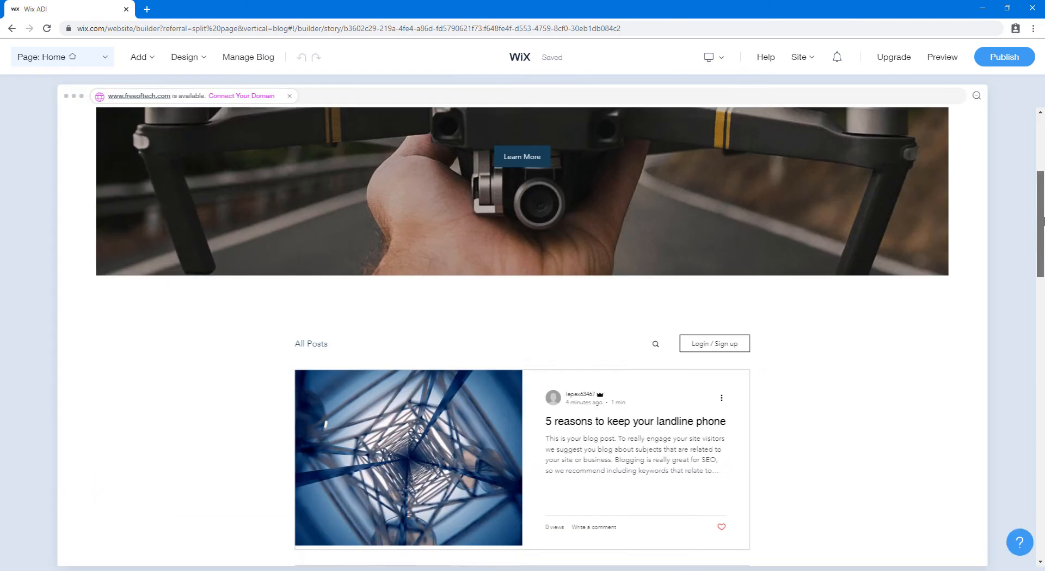
scroll(1043, 197, "up", 5)
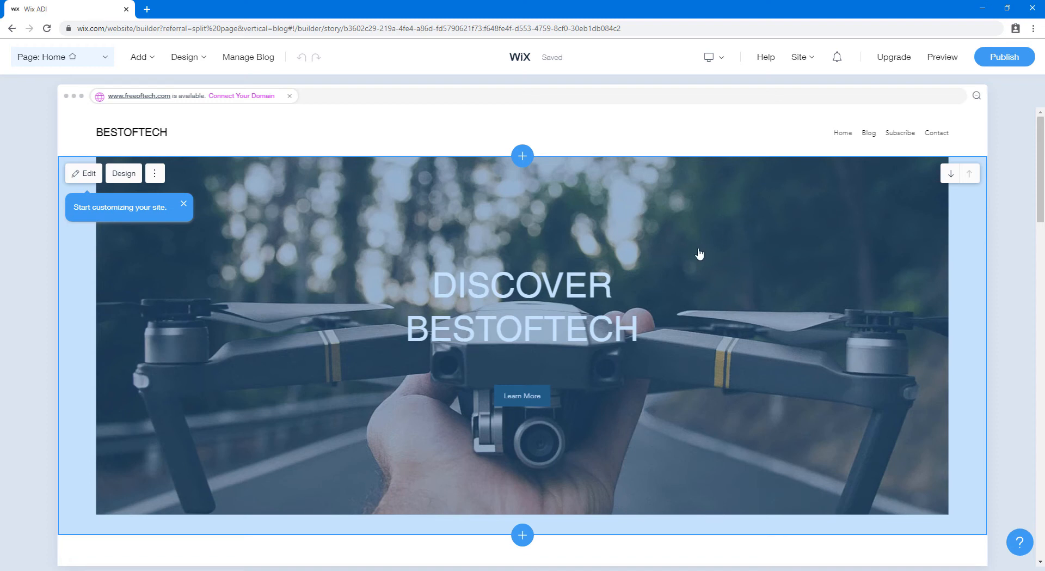
left_click(99, 181)
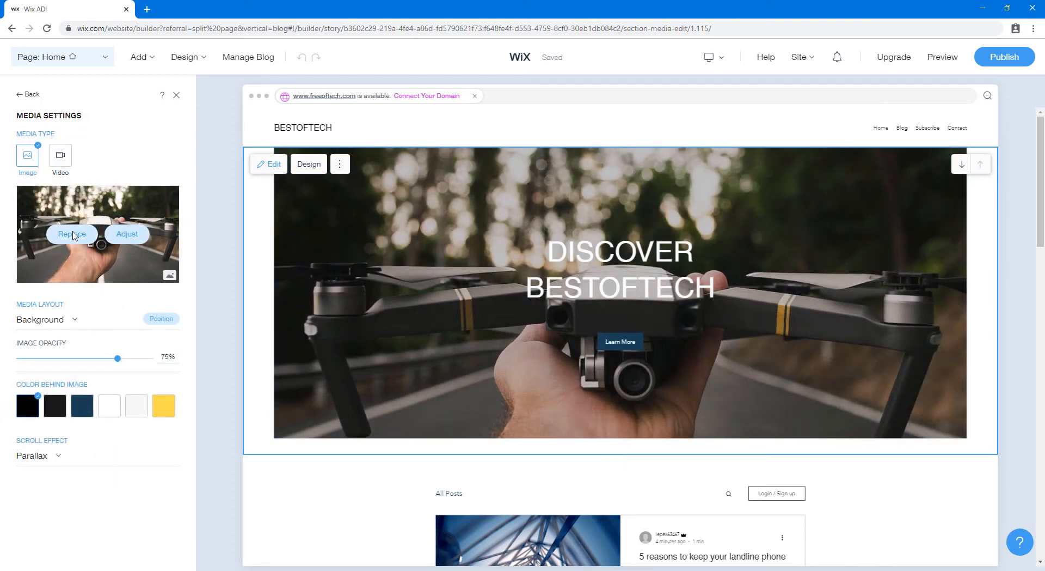
Replace the hero background with the Unsplash photo of three smartphones from a 'smartphones' search
left_click(75, 235)
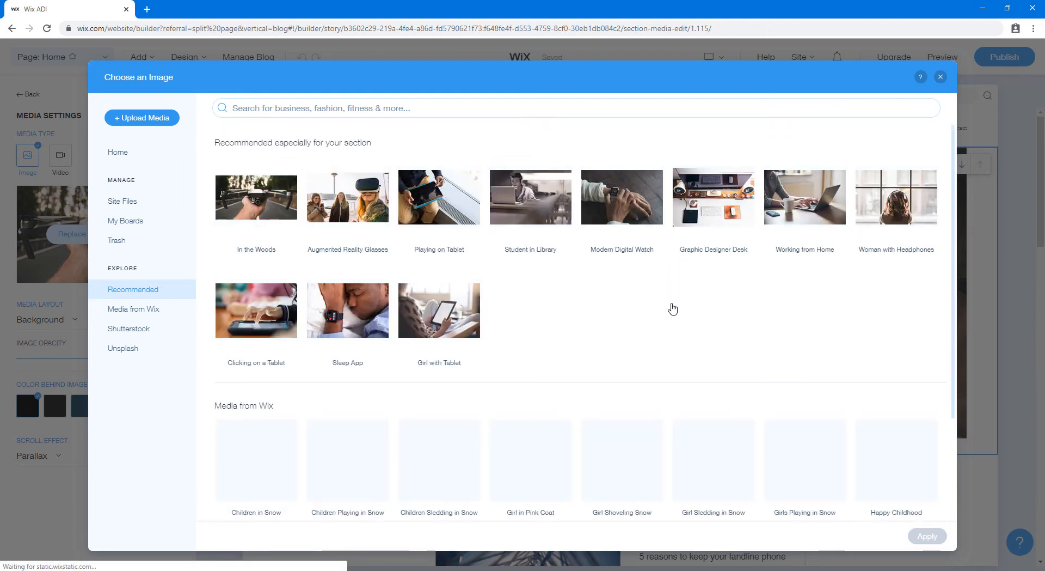
left_click(512, 108)
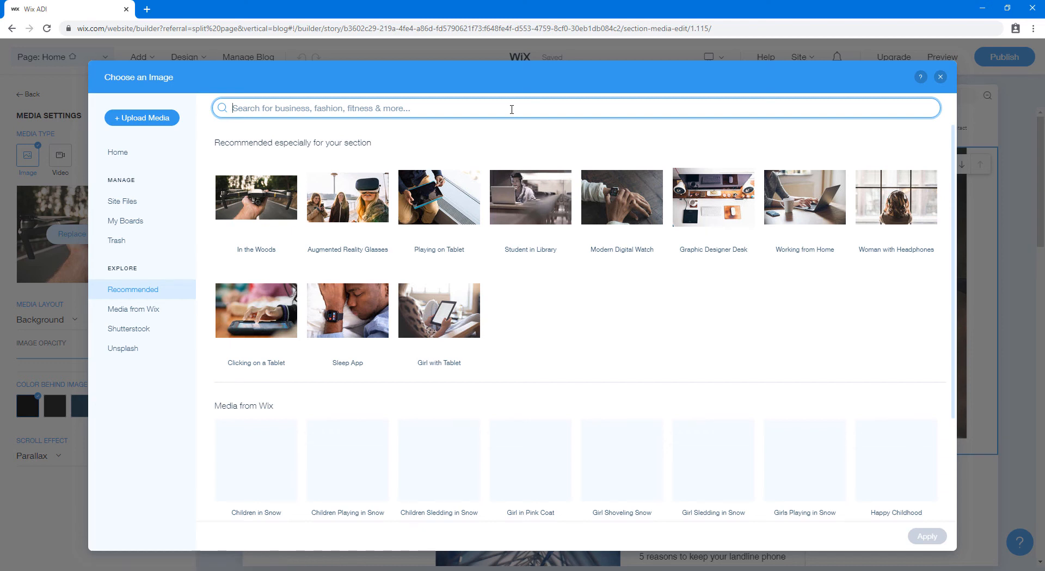
type("smartphones")
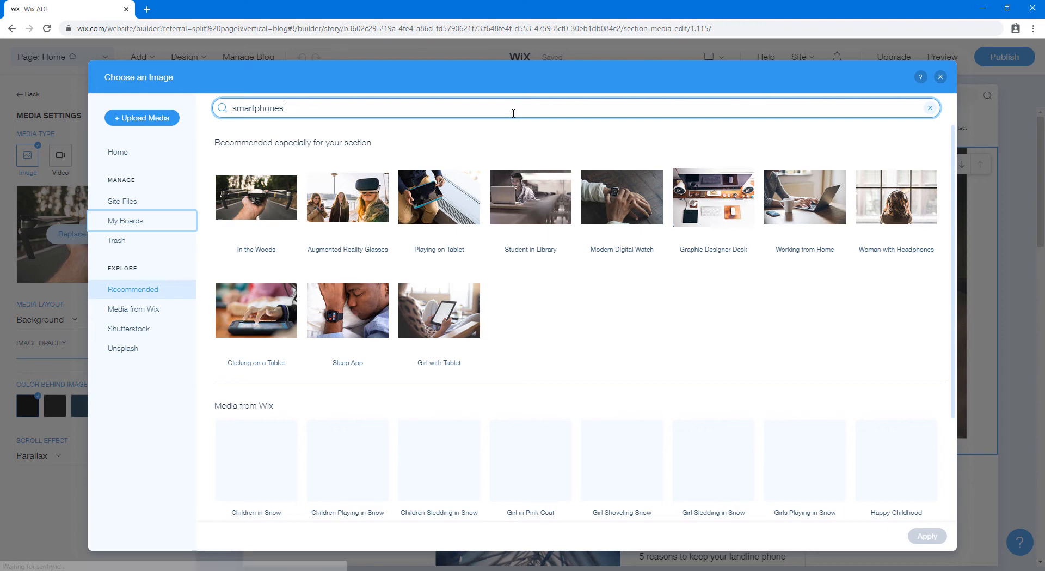
key("Return")
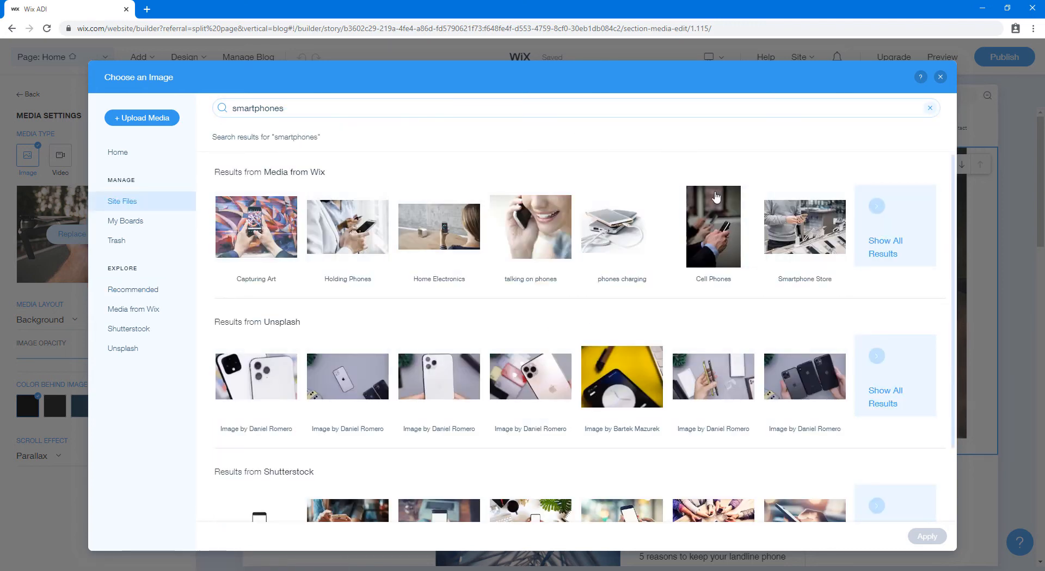
scroll(708, 261, "down", 2)
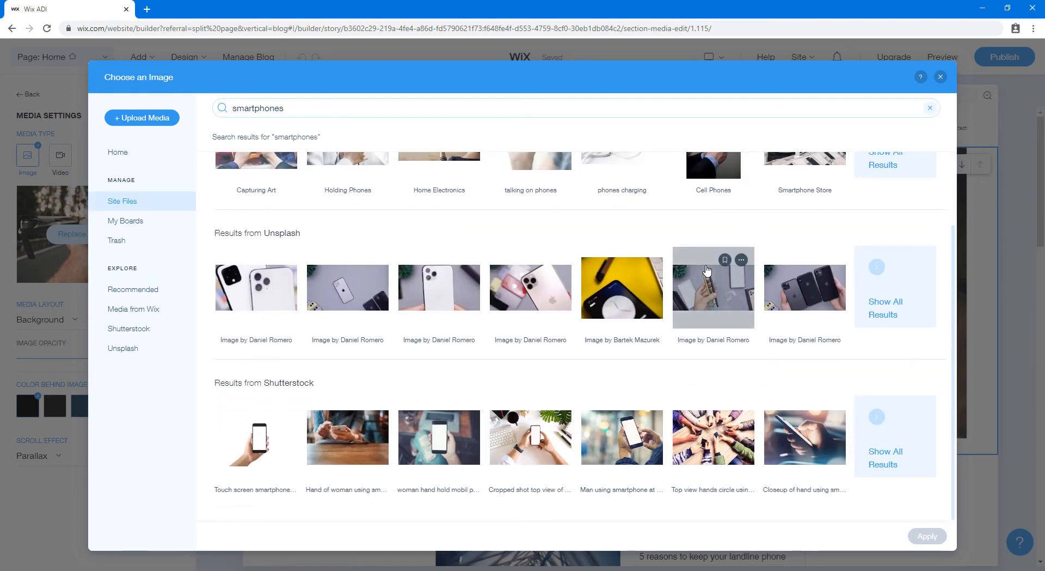
scroll(668, 269, "up", 2)
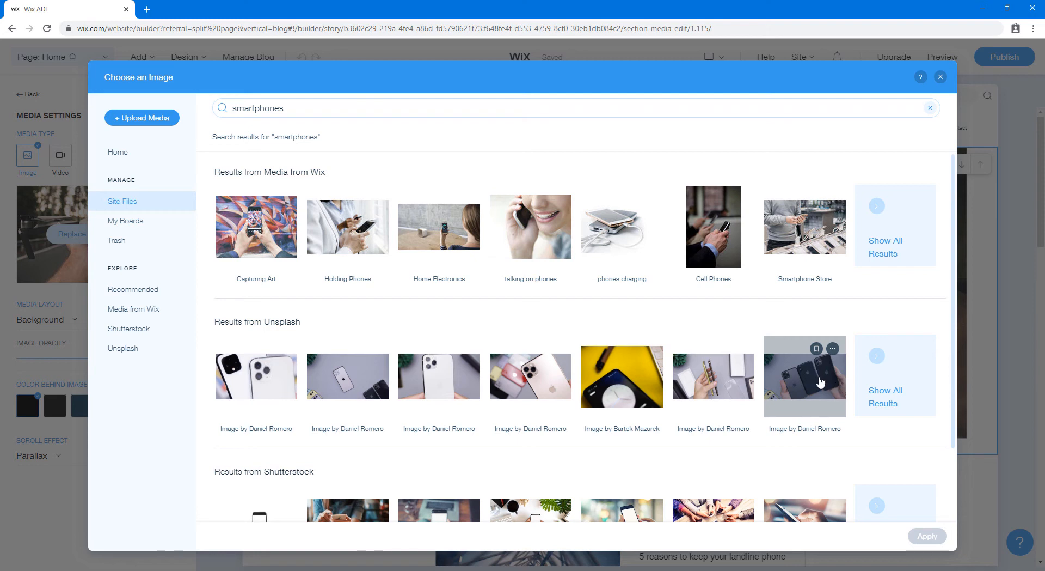
left_click(821, 383)
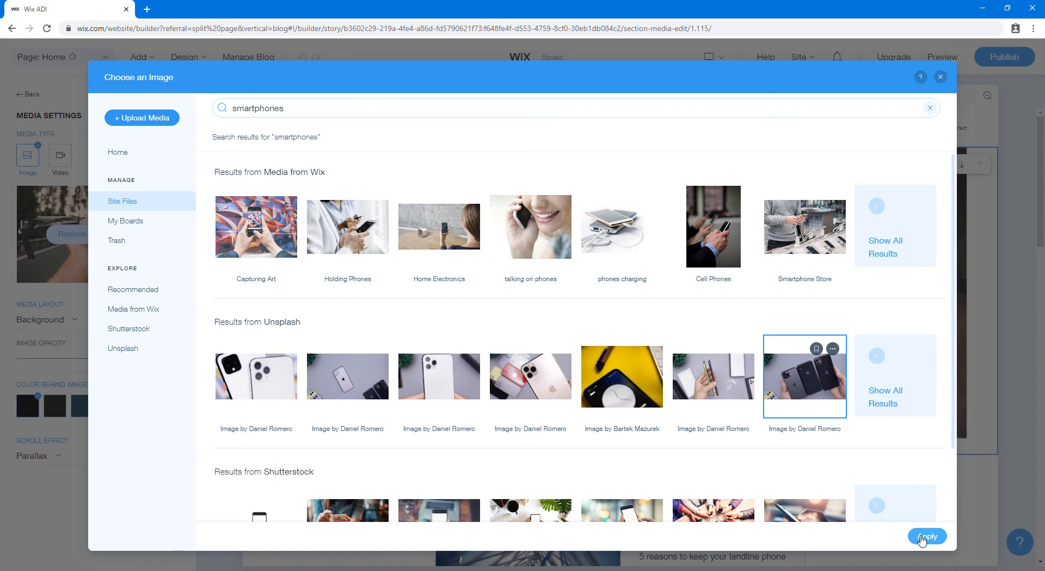
left_click(926, 536)
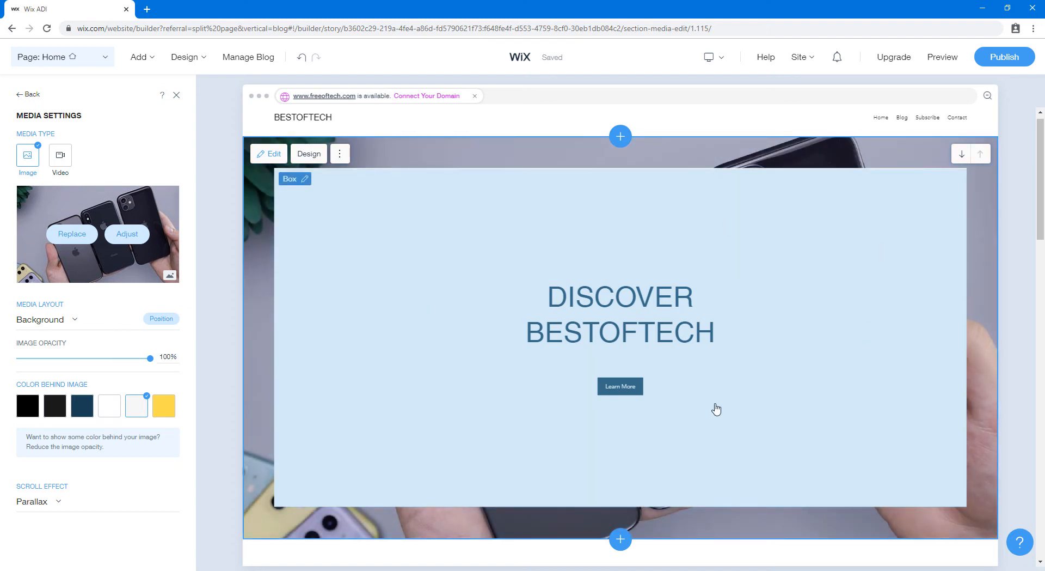
Apply the recommended hero layout with white DISCOVER BESTOFTECH text over the full-width phones photo
left_click(301, 180)
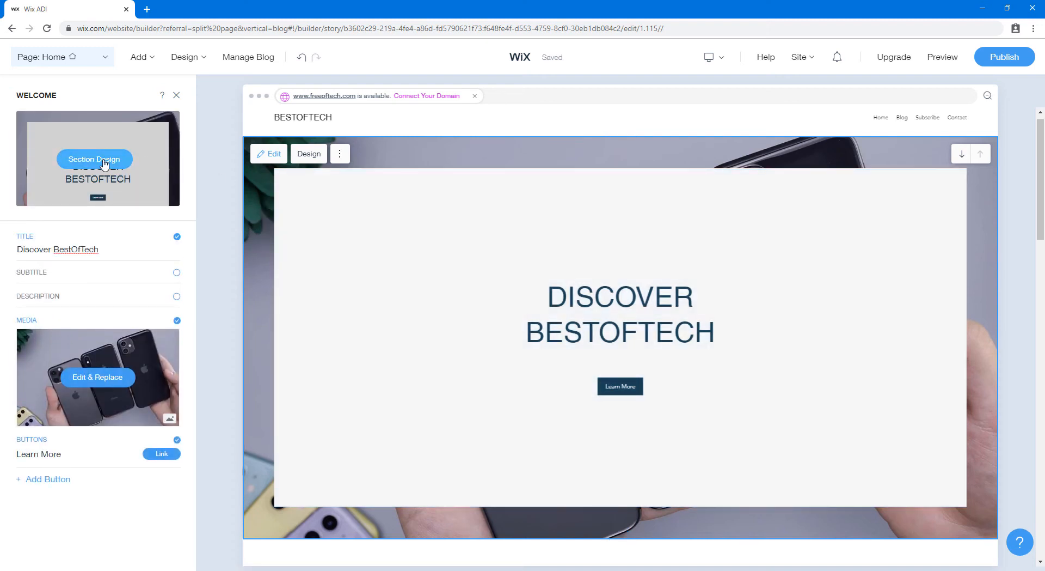
left_click(105, 164)
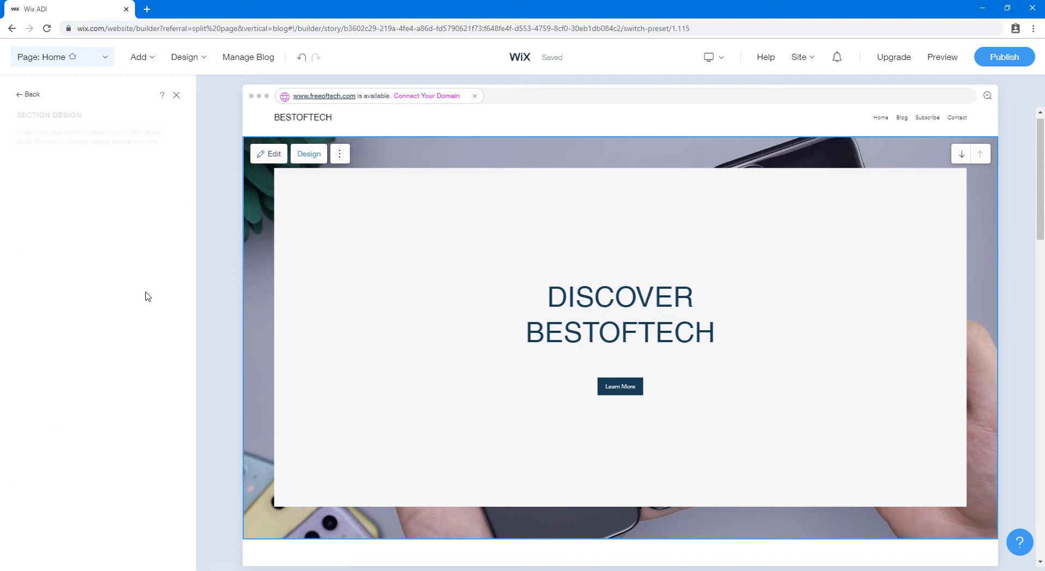
scroll(146, 290, "down", 2)
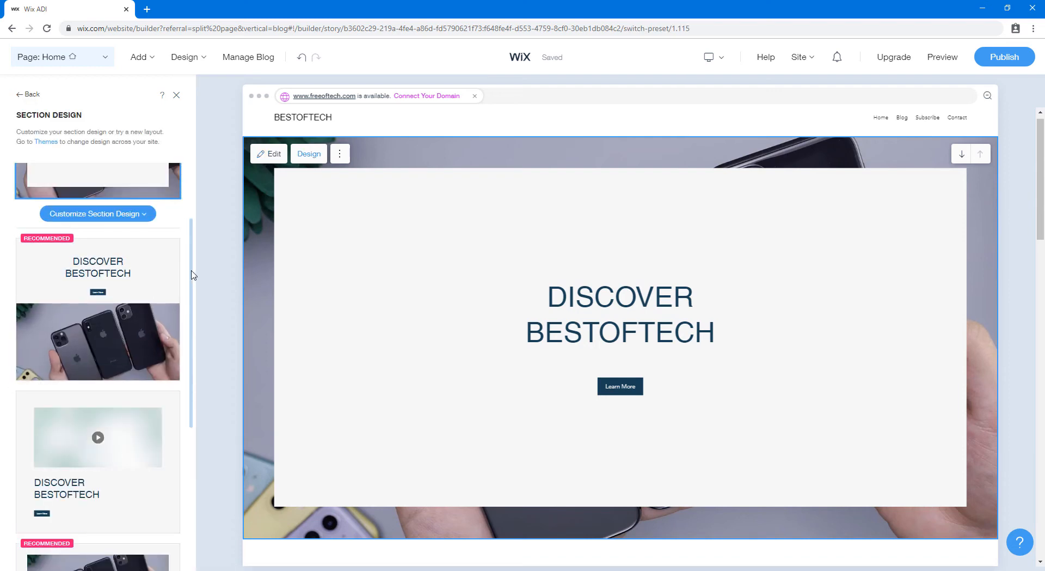
scroll(163, 350, "down", 5)
scroll(164, 417, "down", 6)
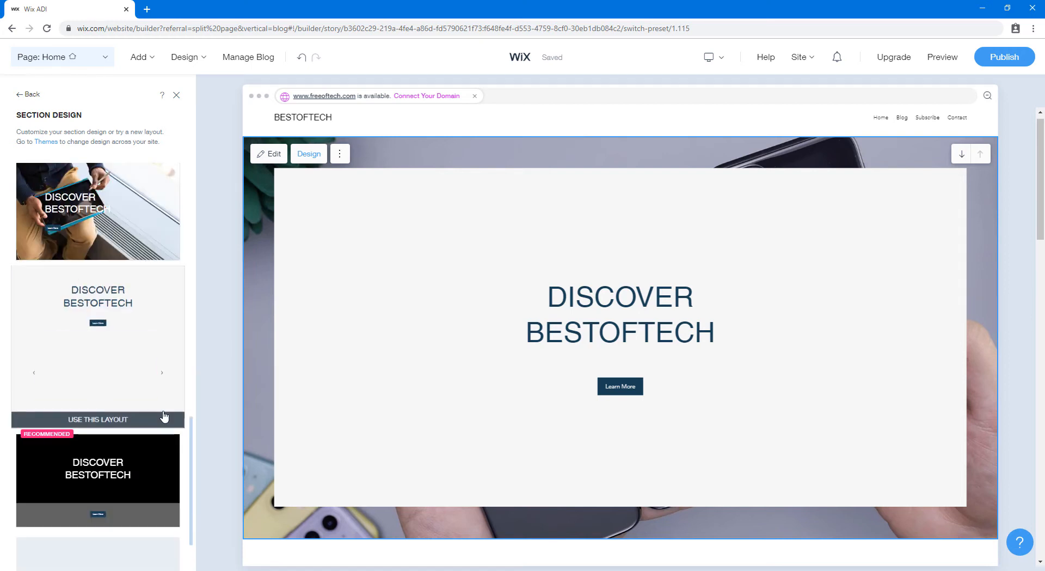
scroll(164, 416, "down", 1)
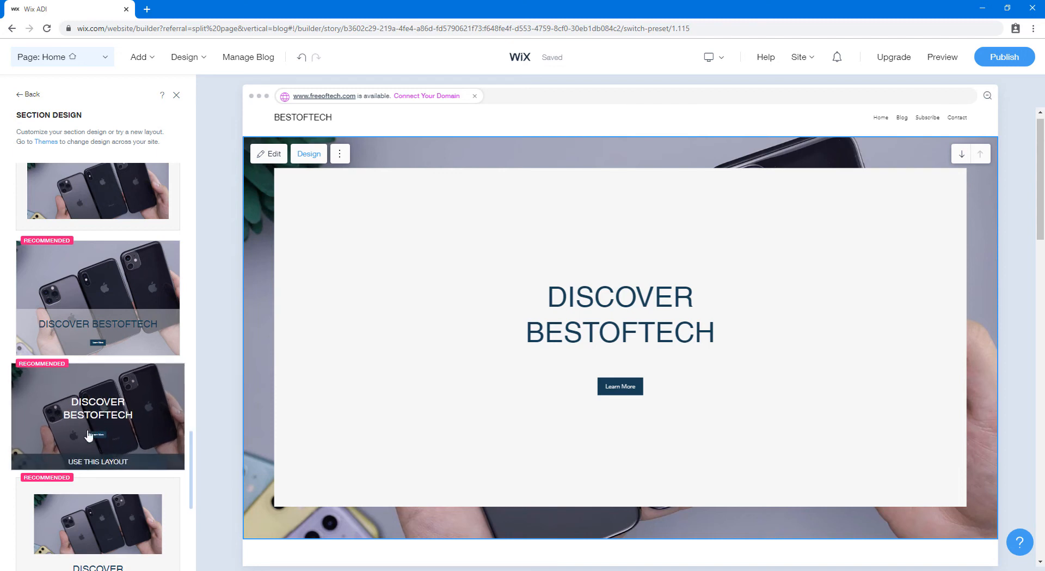
left_click(92, 463)
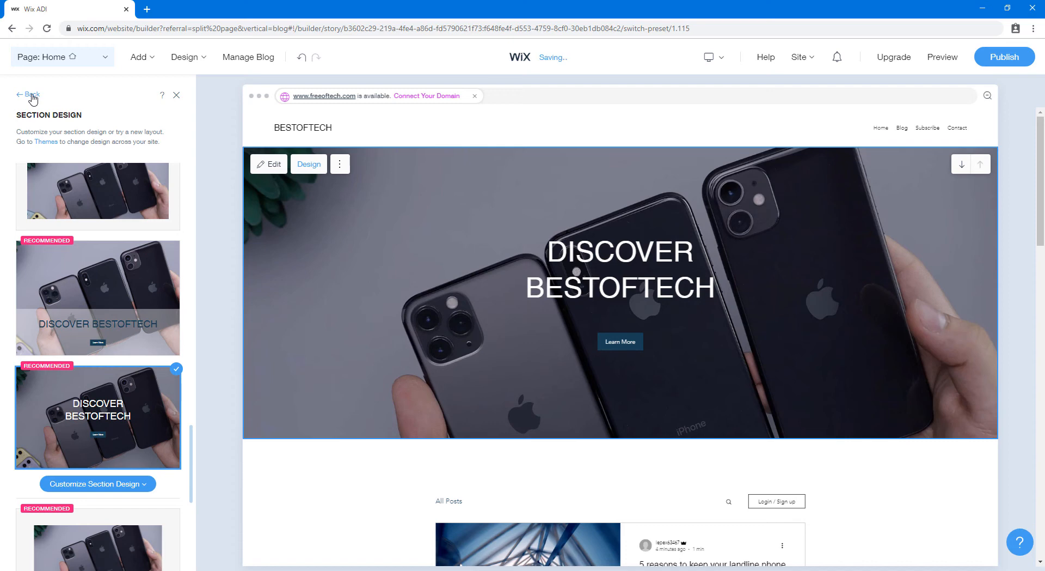
left_click(33, 96)
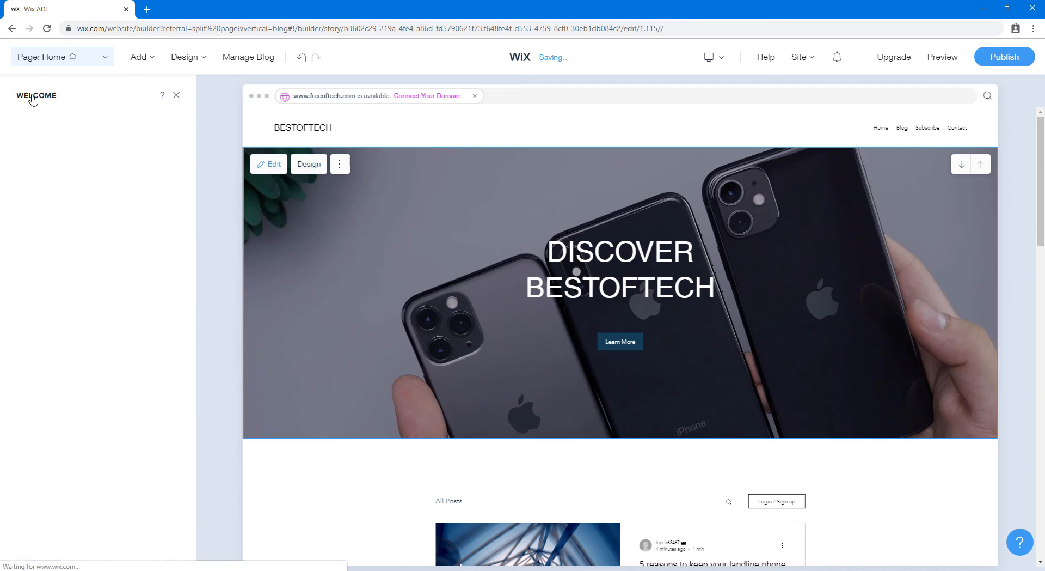
Close the Welcome and help panels, then open the Contact section's content options
left_click(176, 97)
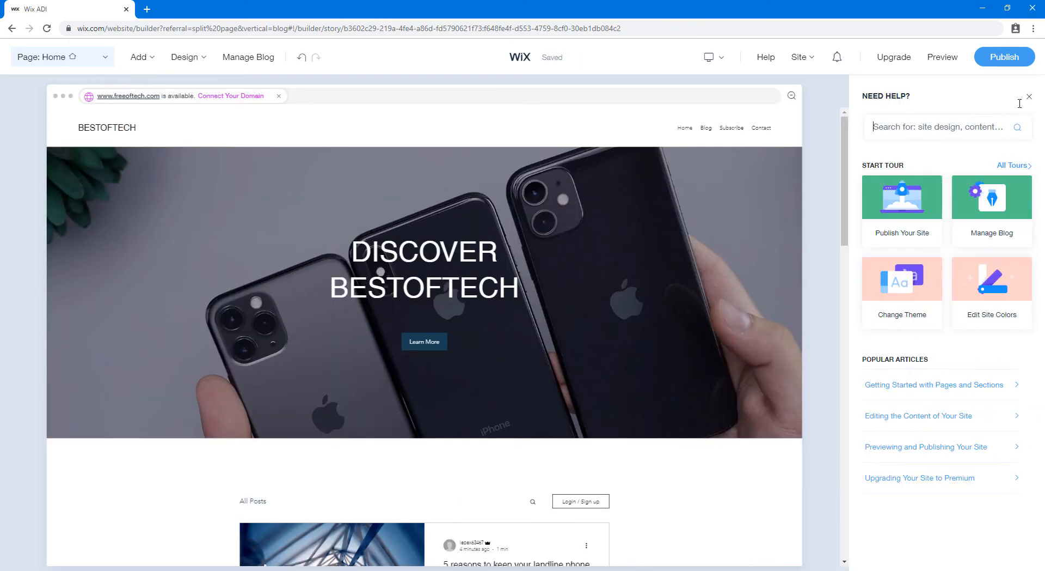
left_click(1029, 96)
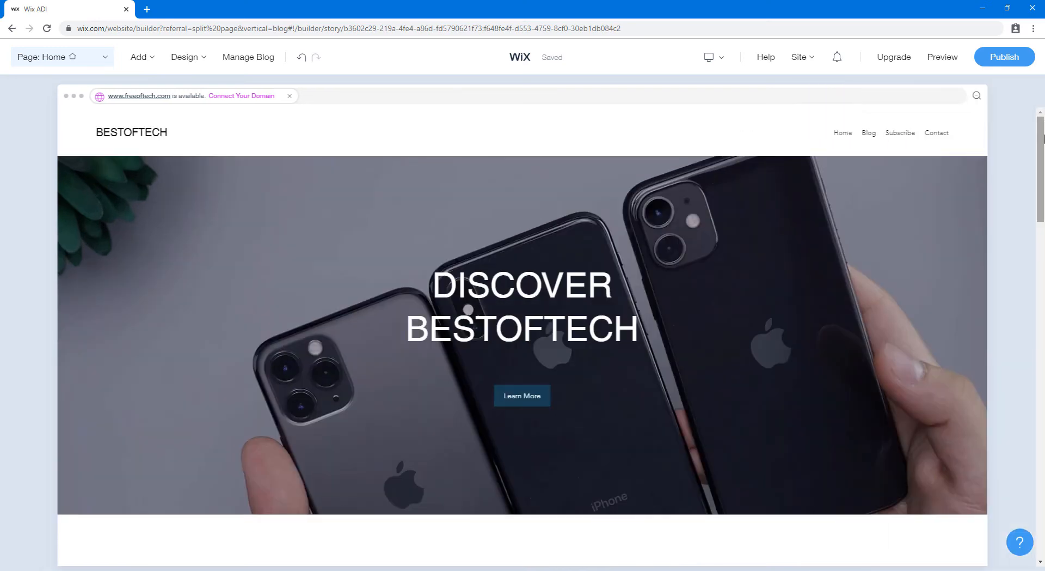
scroll(1042, 196, "down", 4)
scroll(1041, 196, "down", 20)
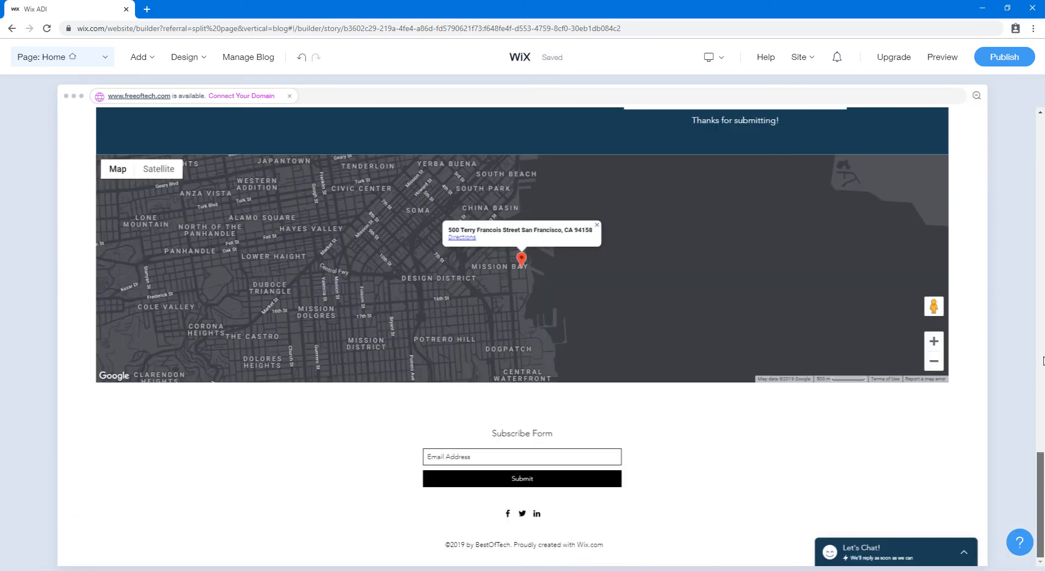
left_click_drag(1044, 361, 1044, 463)
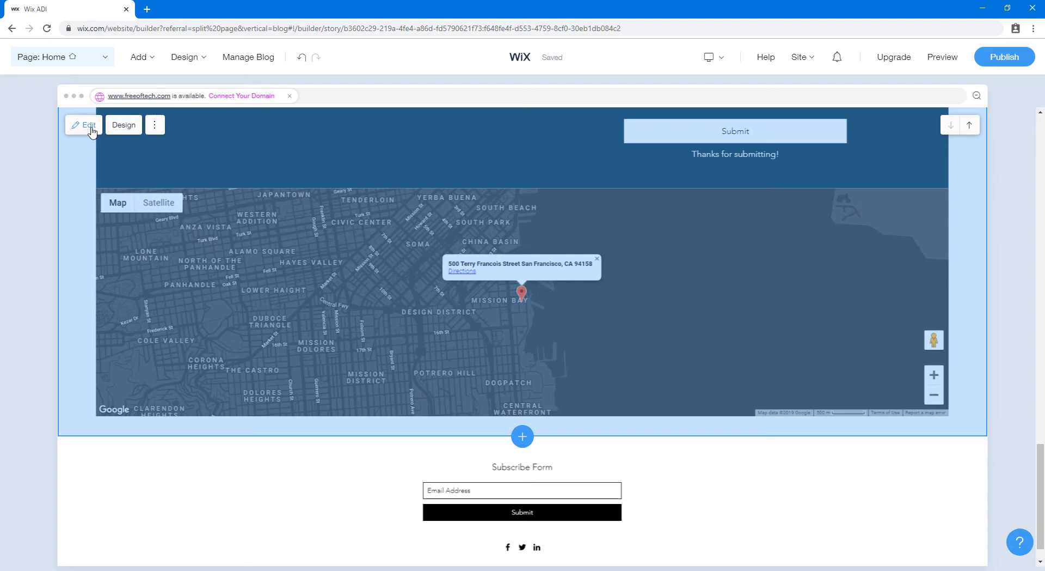
left_click(91, 129)
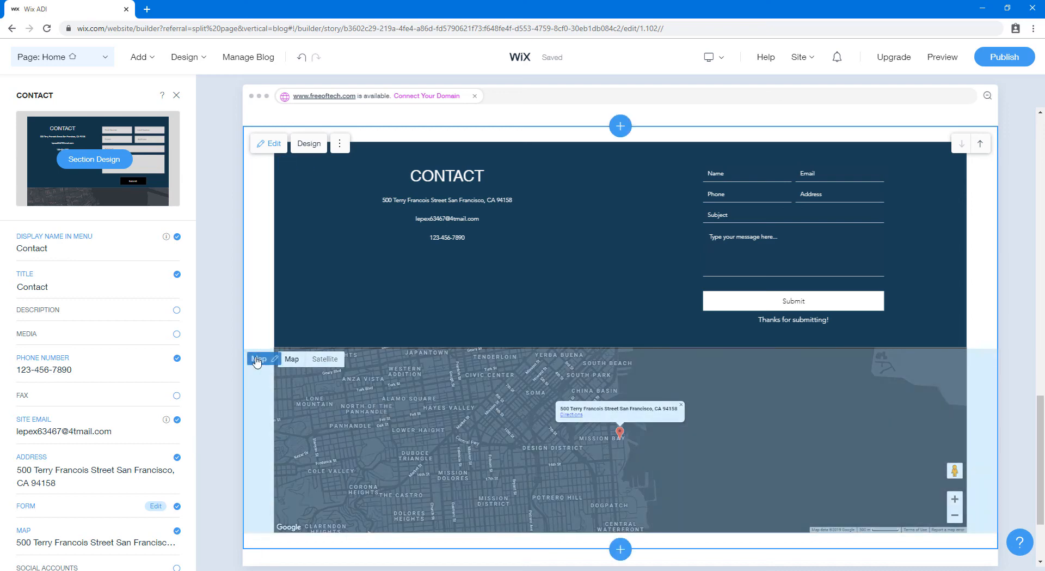
Change the map address to Boston and save the site
left_click(257, 359)
left_click(260, 385)
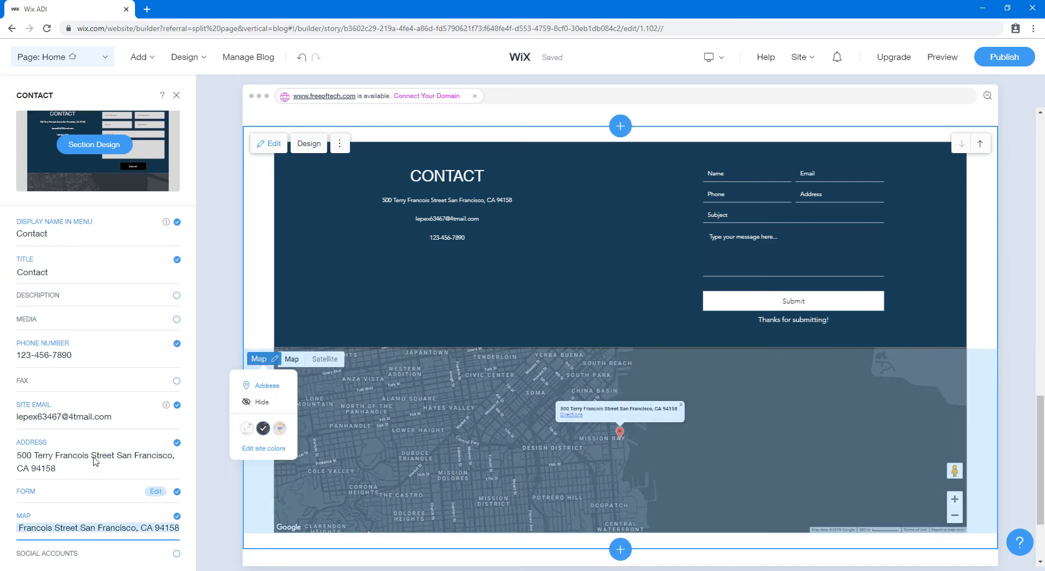
left_click(76, 524)
triple_click(75, 522)
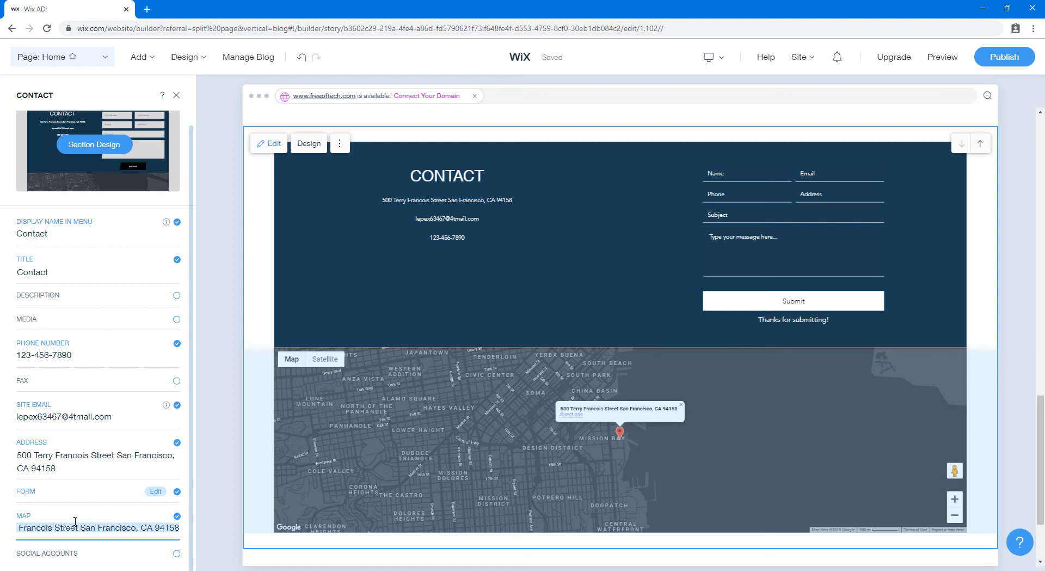
type("Boston")
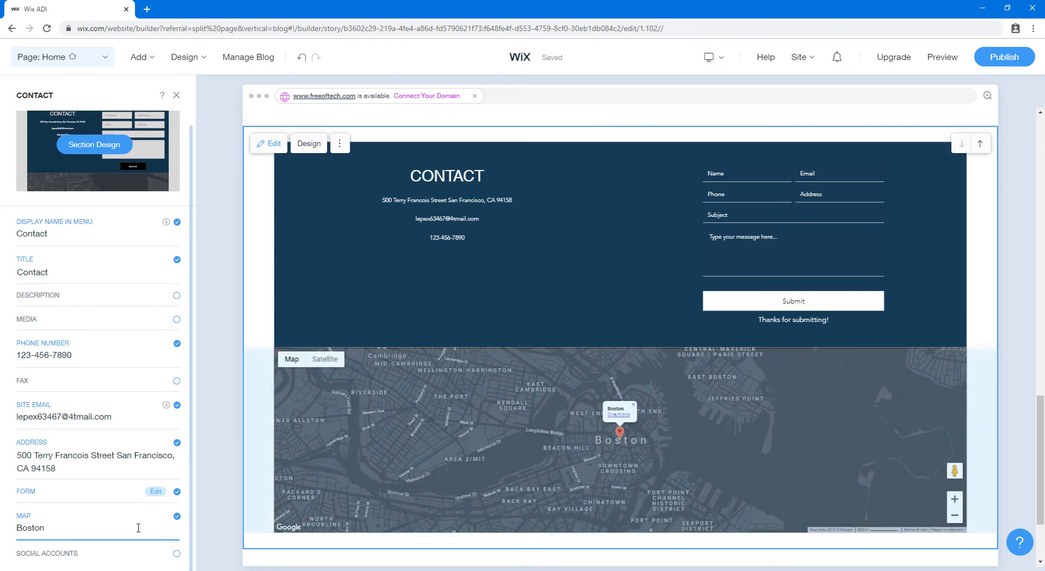
key("ctrl+s")
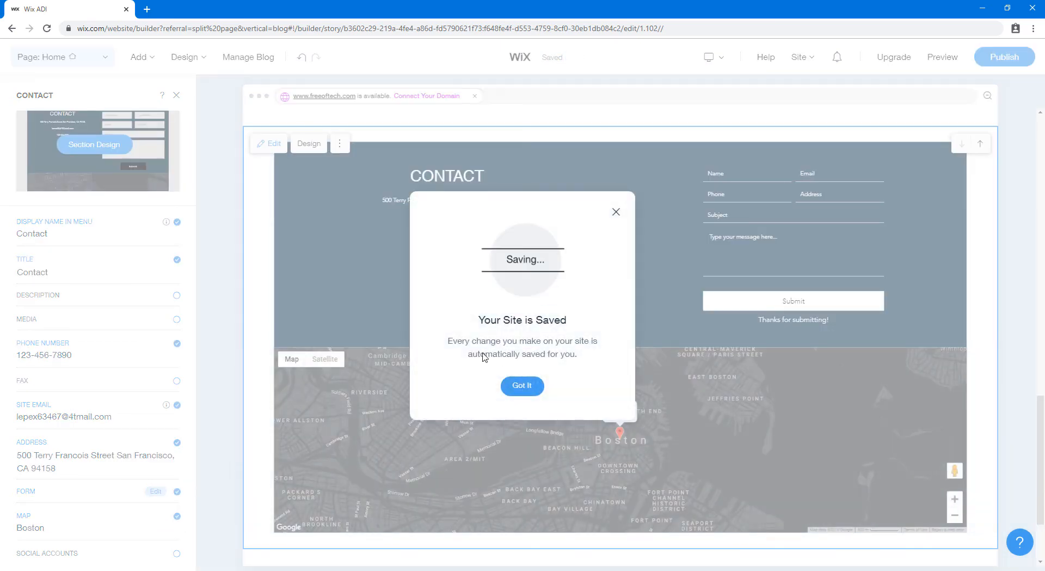
left_click(522, 386)
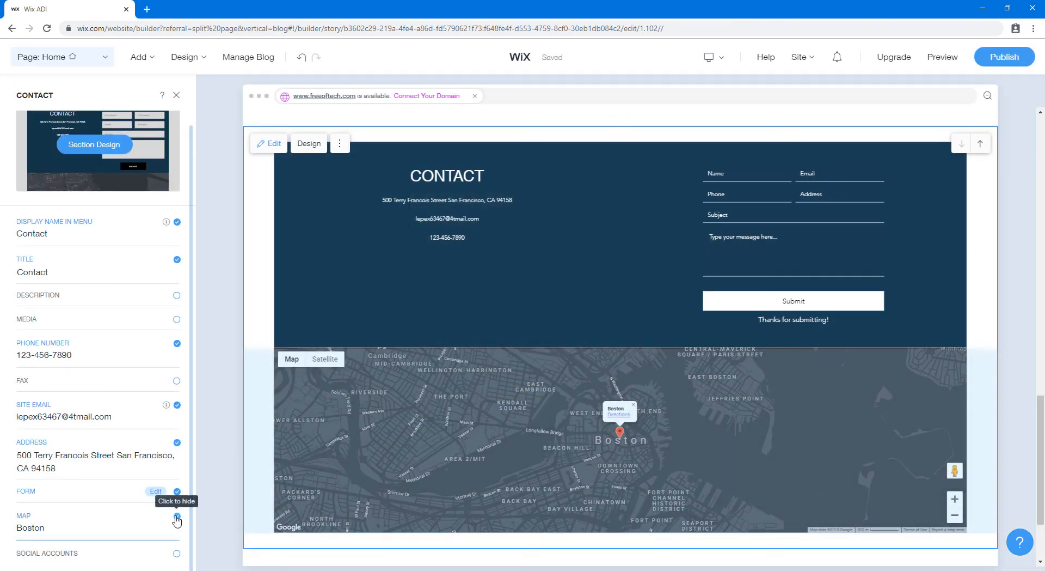
Uncheck MAP so the Contact section shows only contact details and the message form
left_click(177, 516)
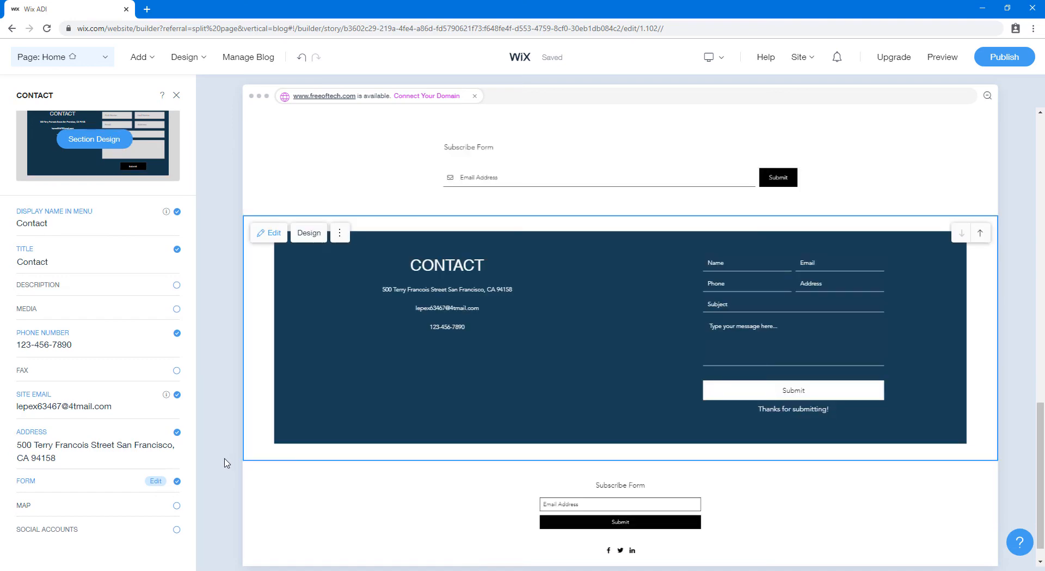
scroll(986, 490, "down", 2)
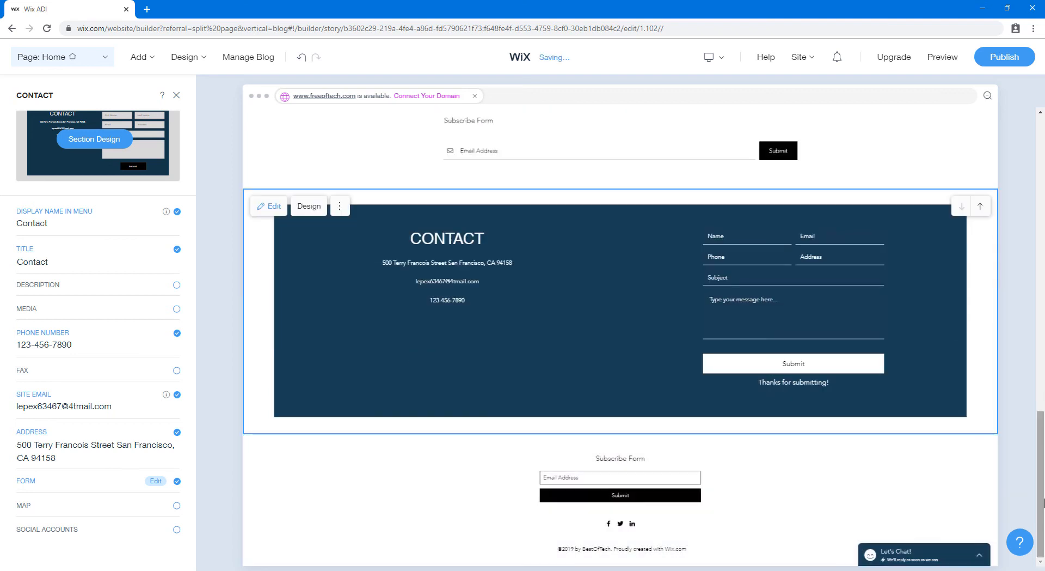
left_click_drag(1043, 501, 1043, 311)
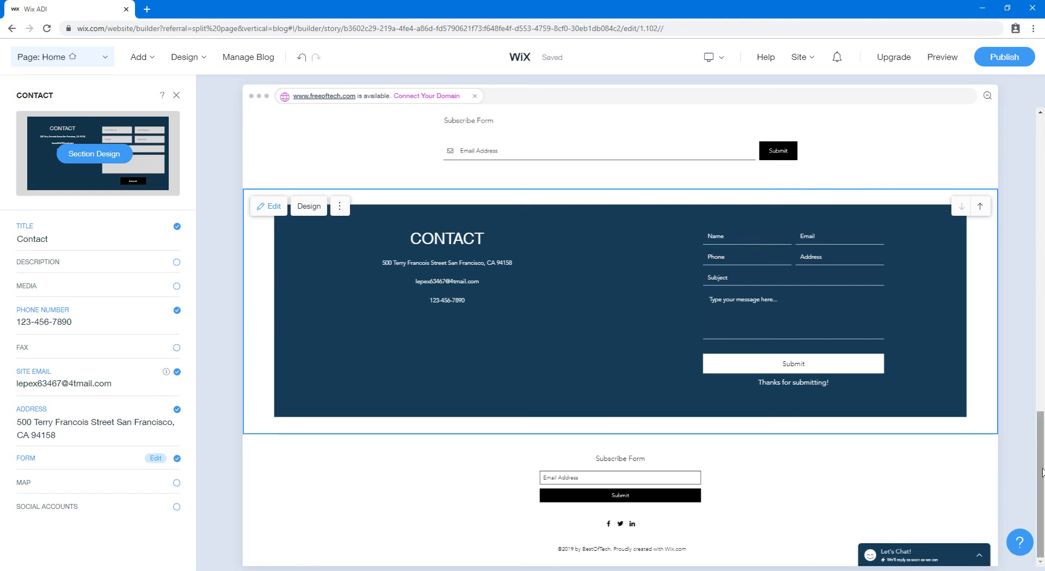
left_click_drag(1043, 472, 1043, 298)
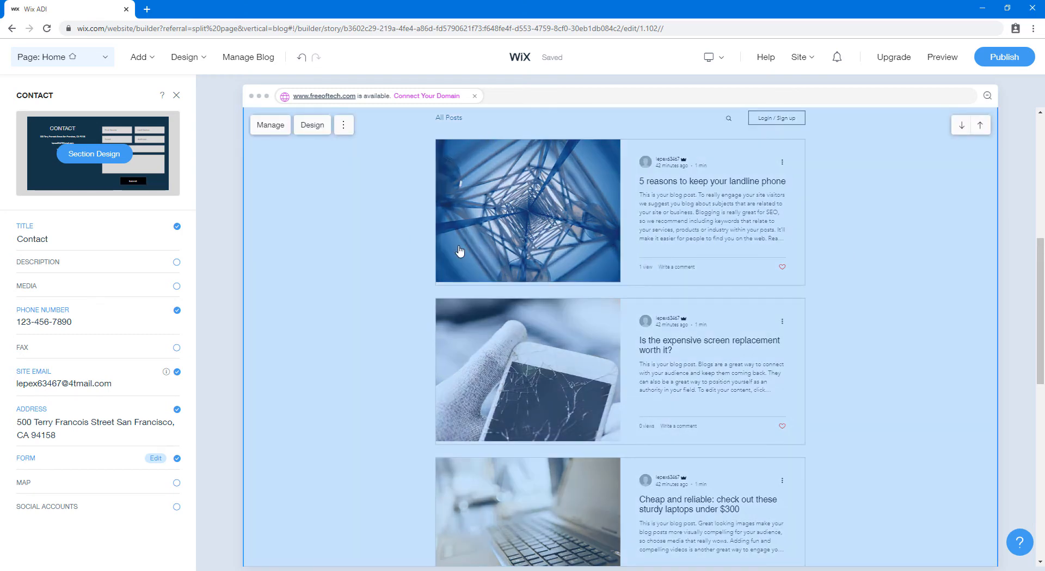
Switch the blog section to the three-column grid layout of post cards
left_click(306, 125)
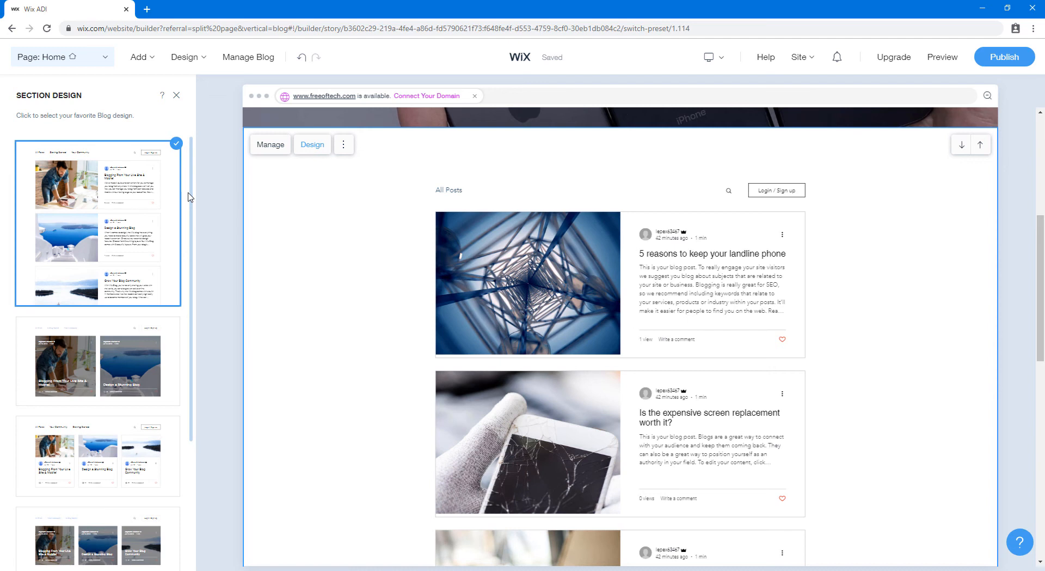
left_click_drag(191, 195, 190, 258)
scroll(190, 281, "down", 5)
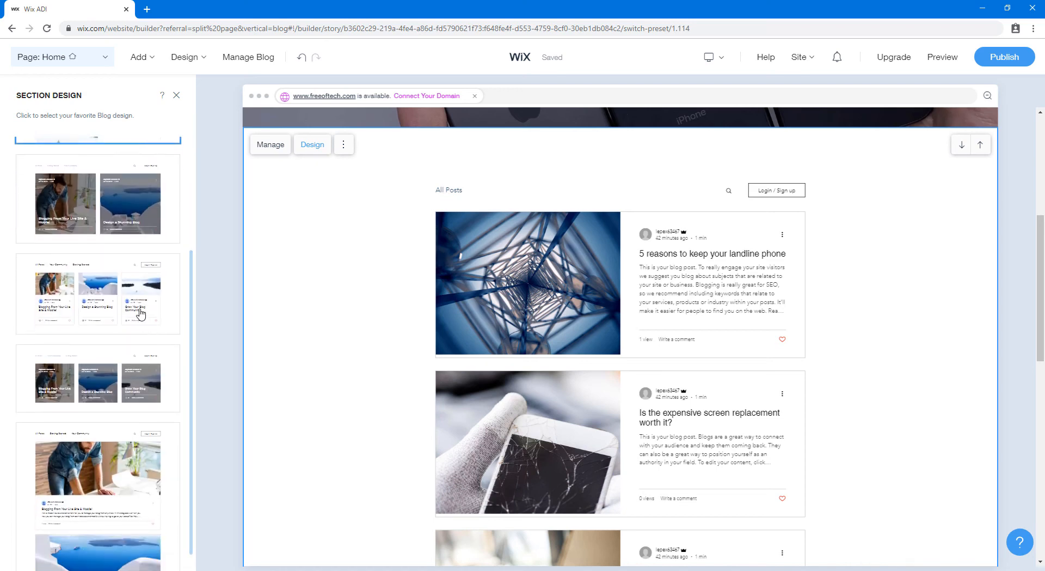
mouse_move(139, 307)
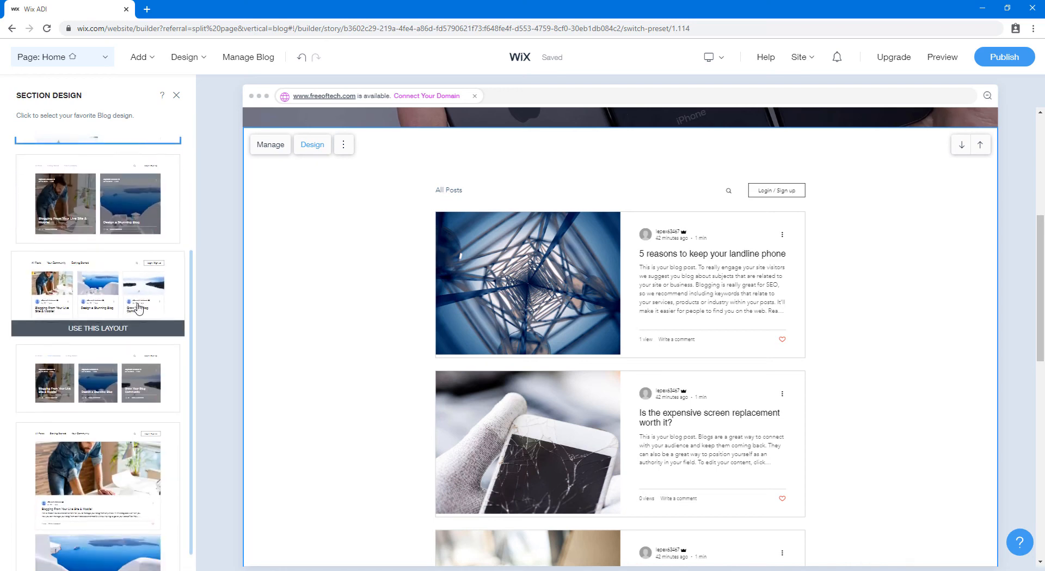
left_click(90, 329)
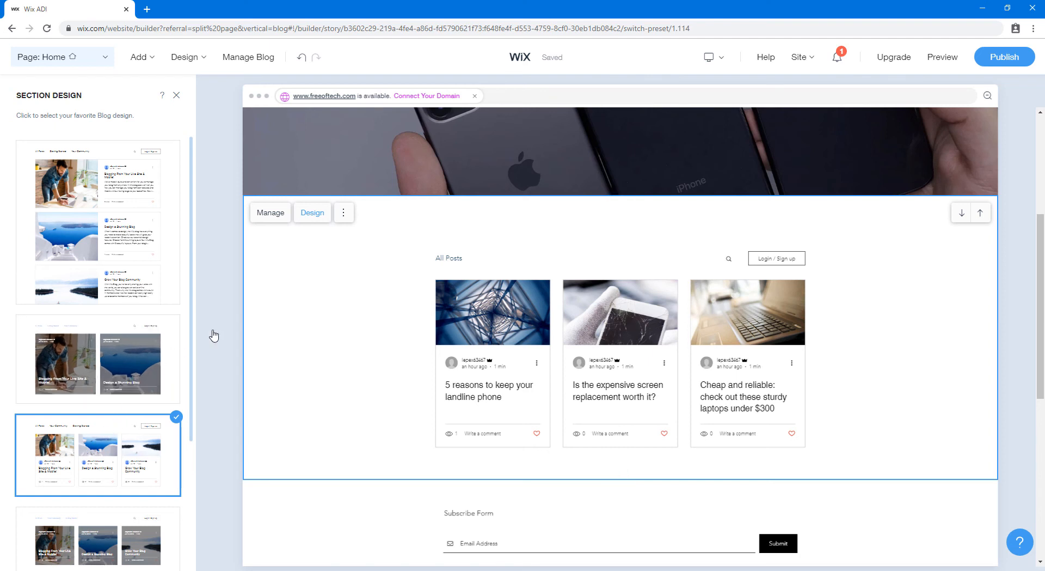
left_click(272, 213)
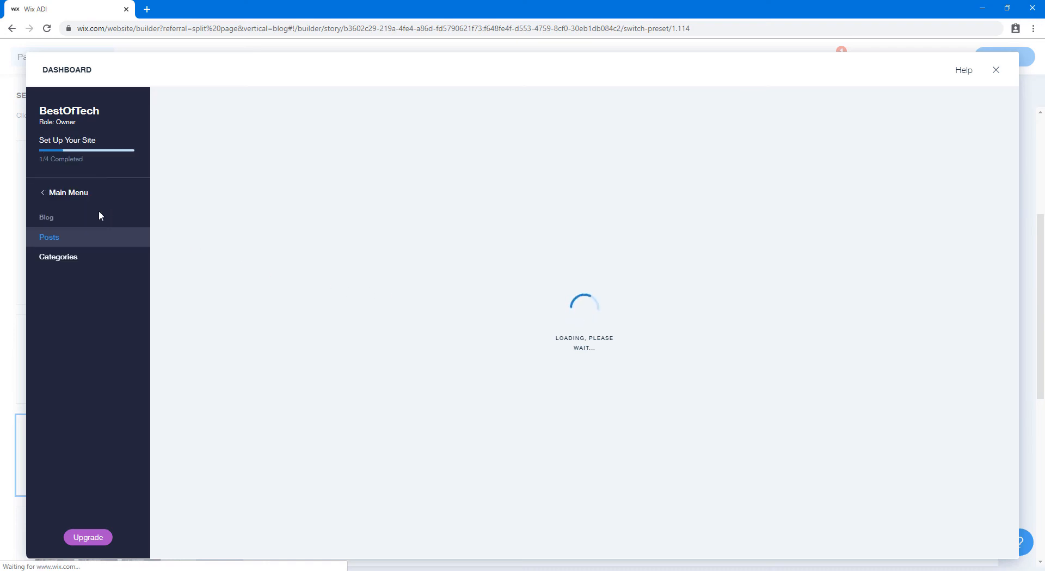
Go to Posts in the blog dashboard and create a new blank post
left_click(55, 236)
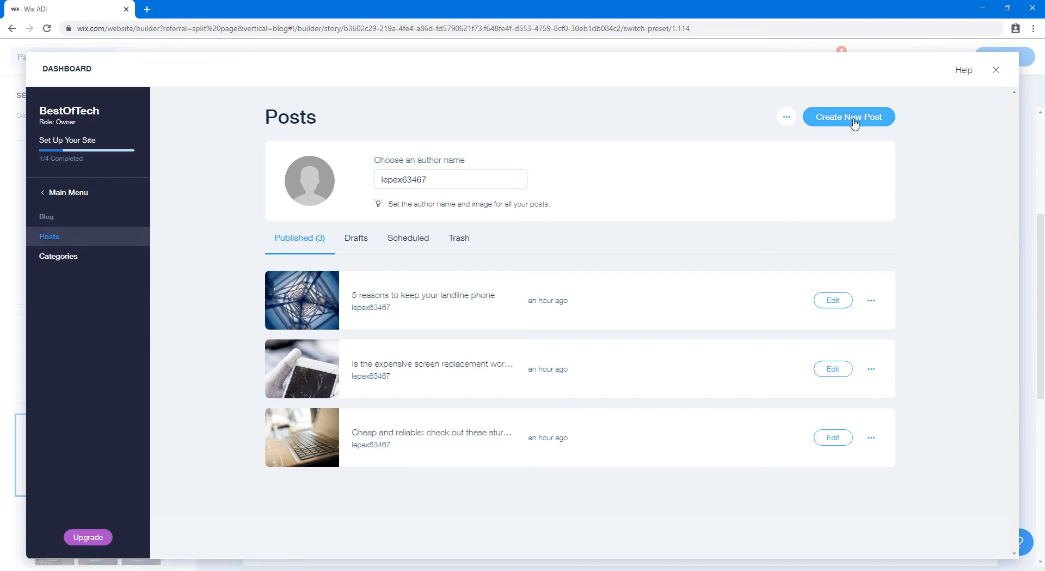
left_click(874, 126)
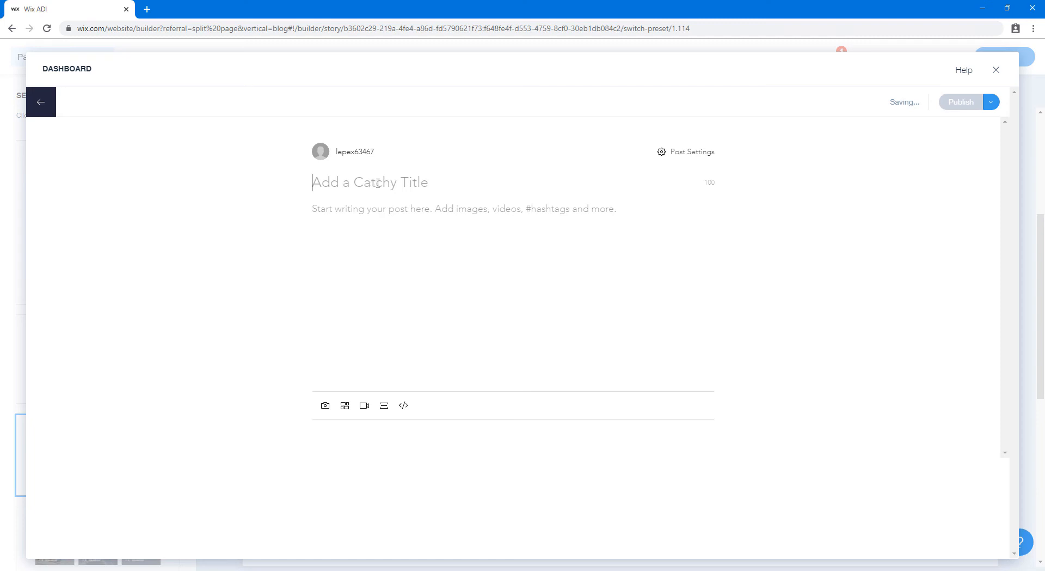
Title the post 'Best Smartphones of 2019' and paste the four-line buyer's guide introduction
type("Best Smartp")
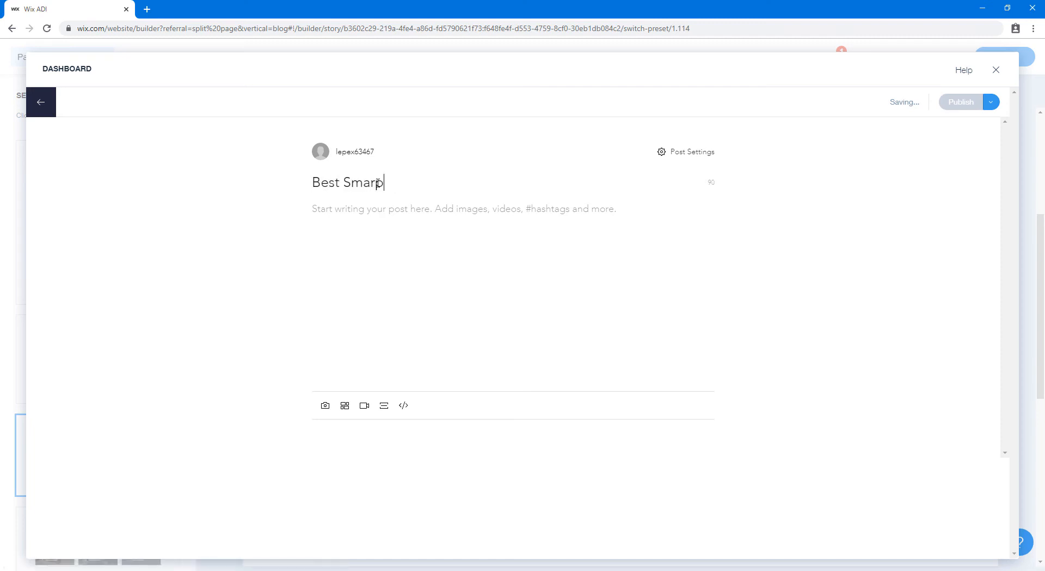
type("hones of 2019")
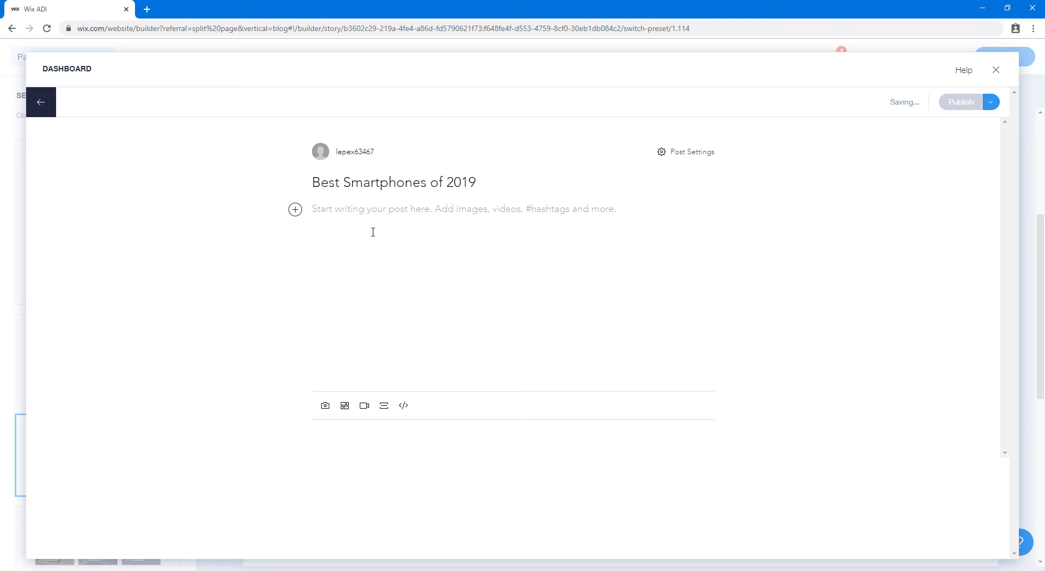
left_click(295, 211)
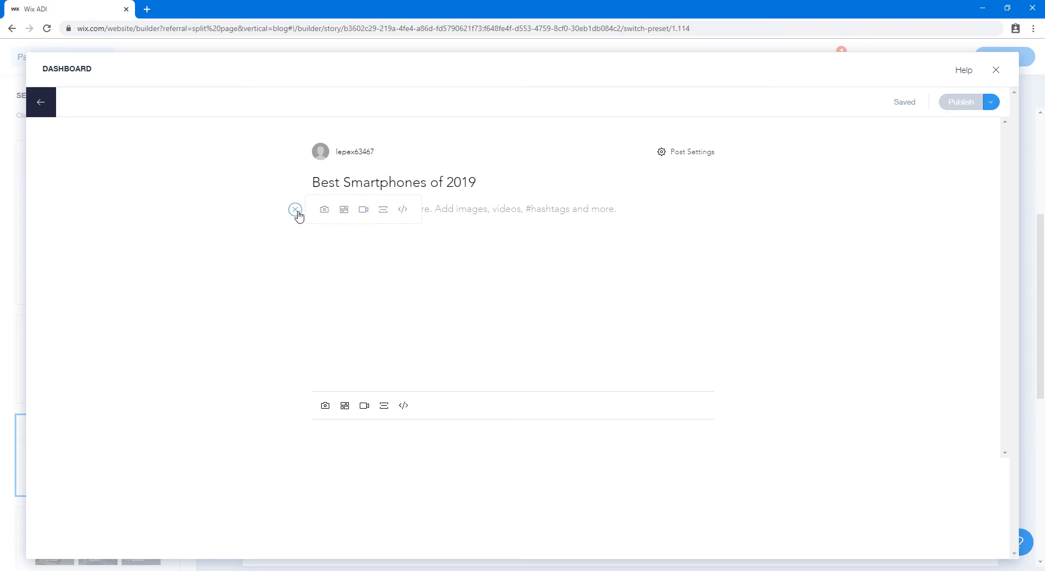
left_click(319, 243)
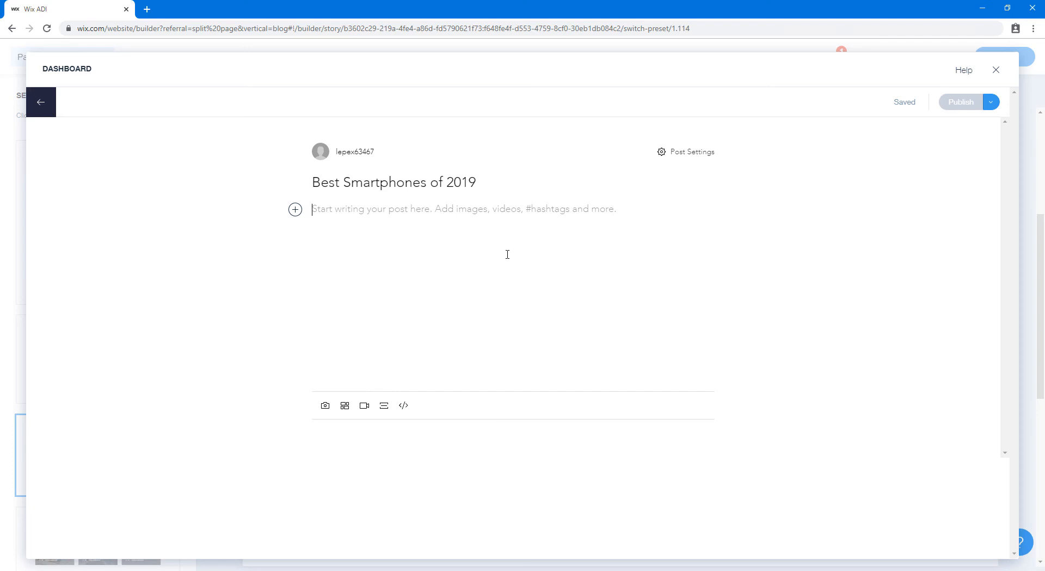
type("Welcome to our up-to-date GSMArena Smartphone Buyer's guide - the completely overhauled directory of the best smartphones you can buy. You will find a few categories of phones below with our top pick headlining each category. But don't be limited by our choice, you can find more options once you visit each category.")
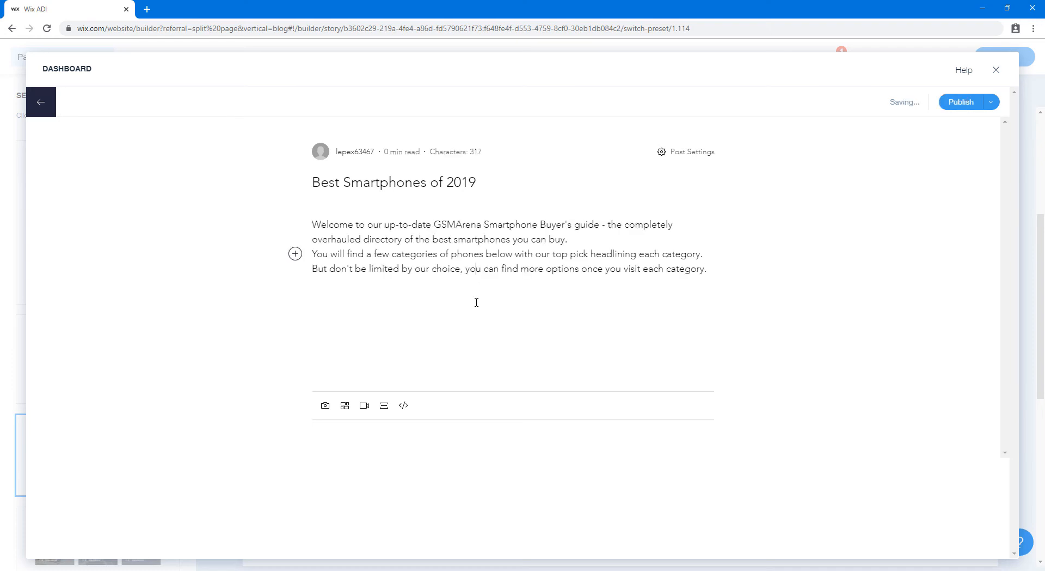
Insert the first Unsplash 'Samsung' phone photo into the post
left_click(322, 288)
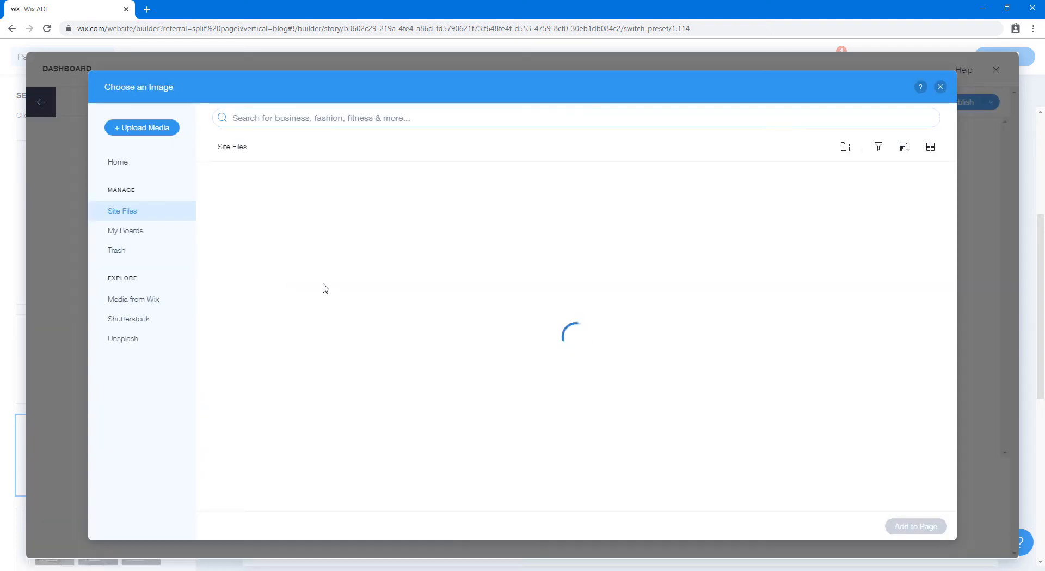
left_click(375, 116)
type("Samsung")
key("Return")
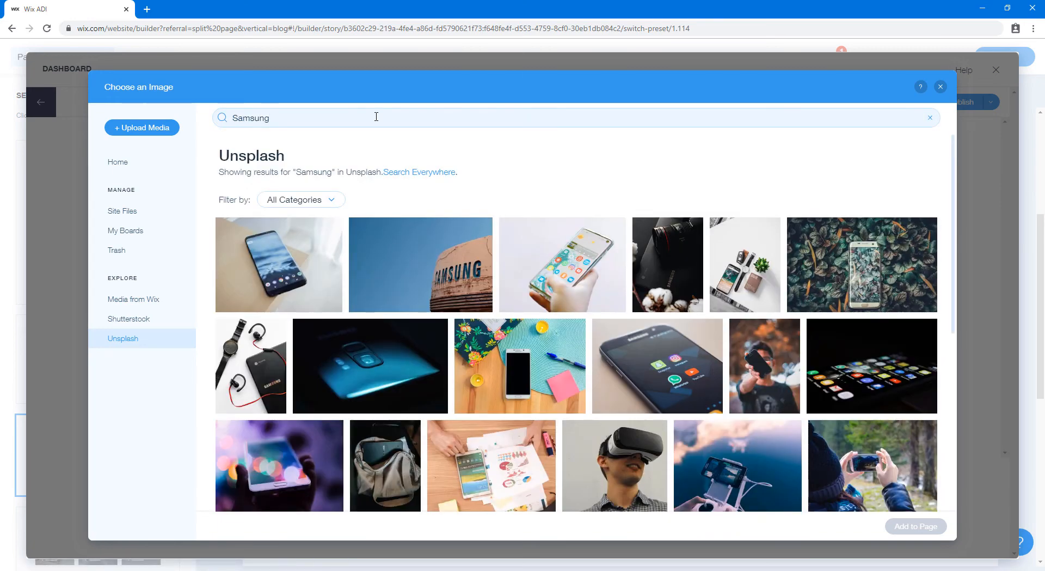
left_click(279, 264)
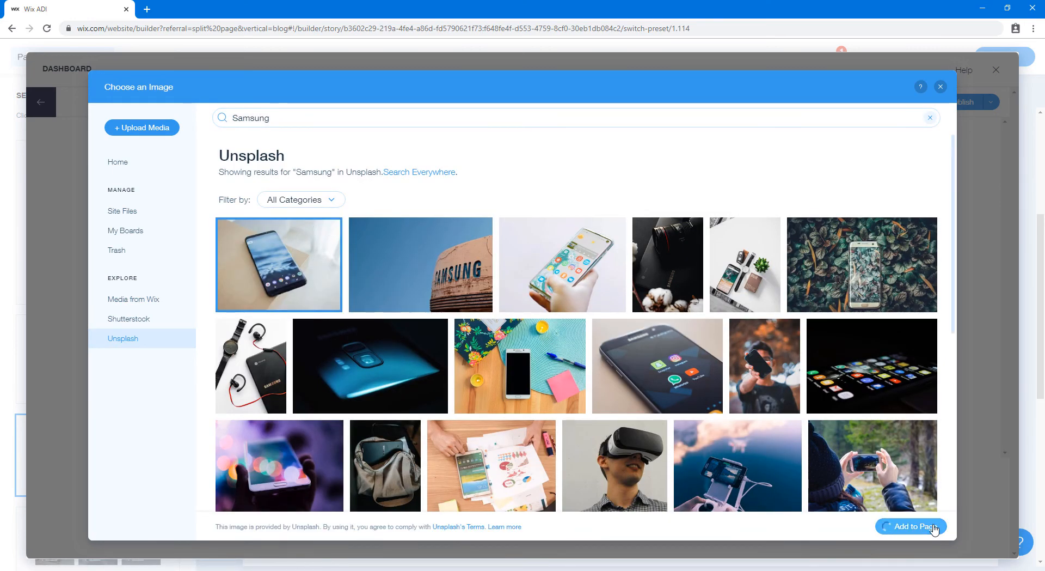
left_click(893, 526)
left_click(728, 407)
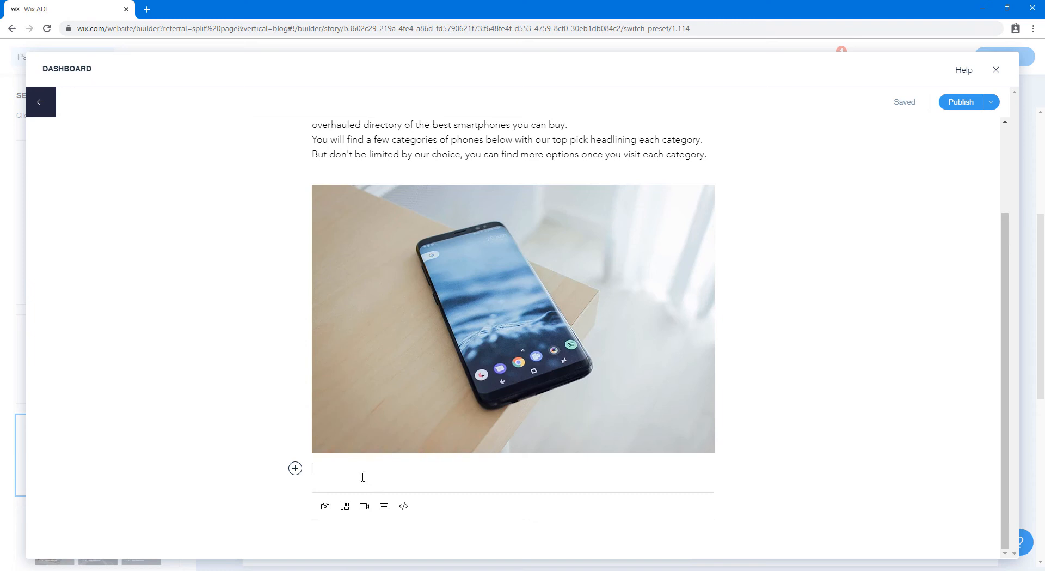
Give the Samsung photo pasted alt text and a Galaxy Note10+ caption
left_click(542, 287)
left_click(605, 166)
left_click(901, 322)
key("ctrl+v")
left_click(974, 453)
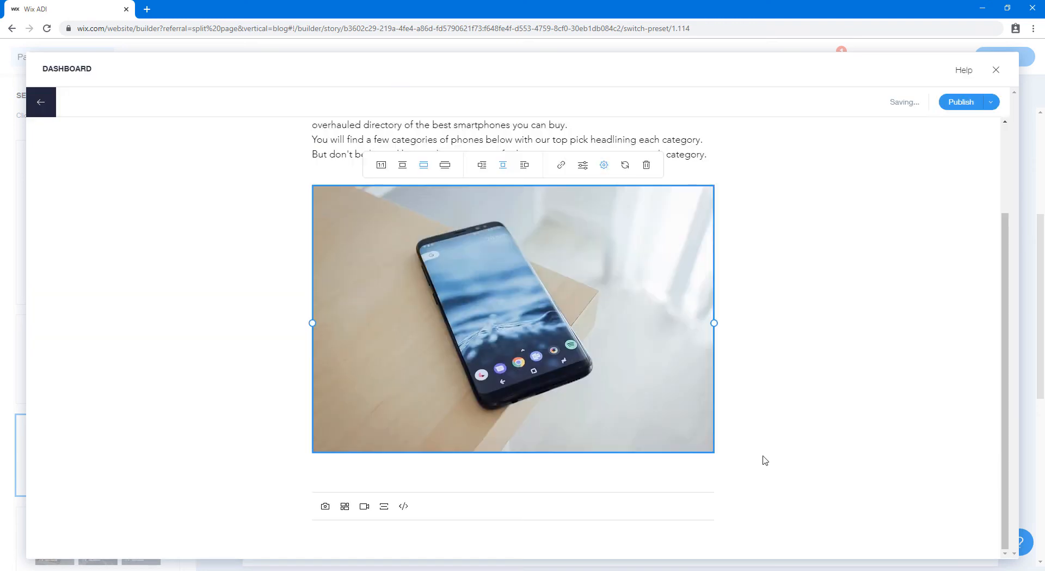
left_click(605, 166)
left_click(901, 270)
type("The latest in a line of stylus-wielding Galaxies, the Note10+ has it all. Of course, the build quality and looks are befitting its price, the maker of the best displays has fitted one of the best displays and evolution has meant the Note10+ has some of the greatest camera output you can get.")
left_click(971, 451)
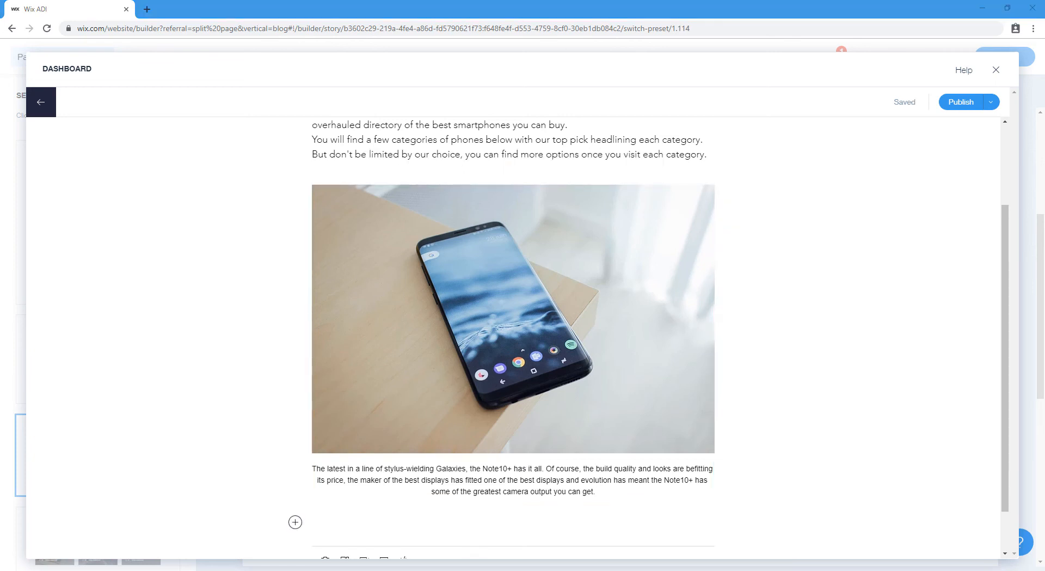
Add the blue Xiaomi phone photo from an Unsplash 'Xiaomi' search with a Mi Note 10 caption
left_click(295, 522)
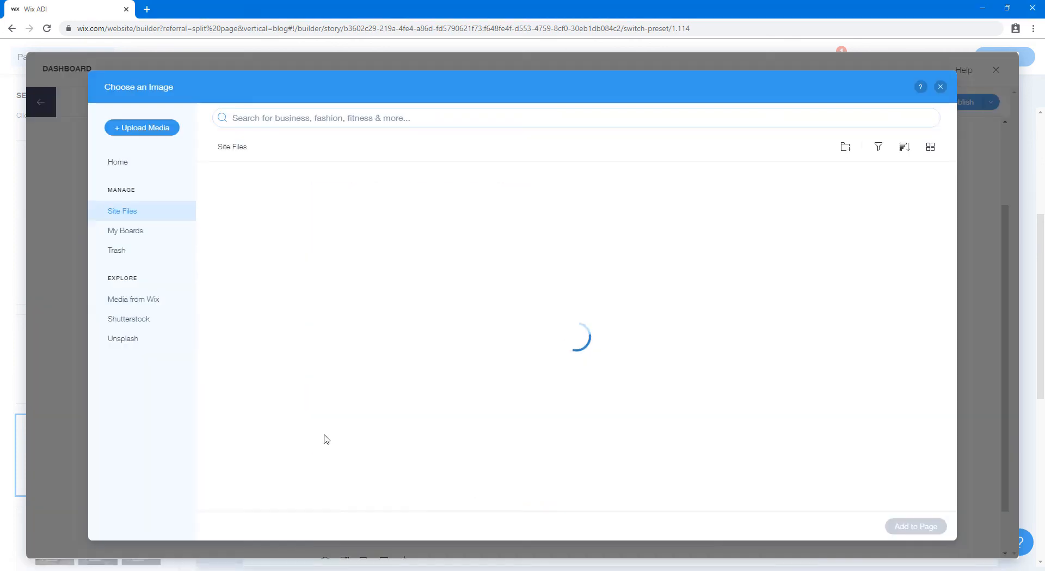
left_click(338, 116)
type("Xiaomi")
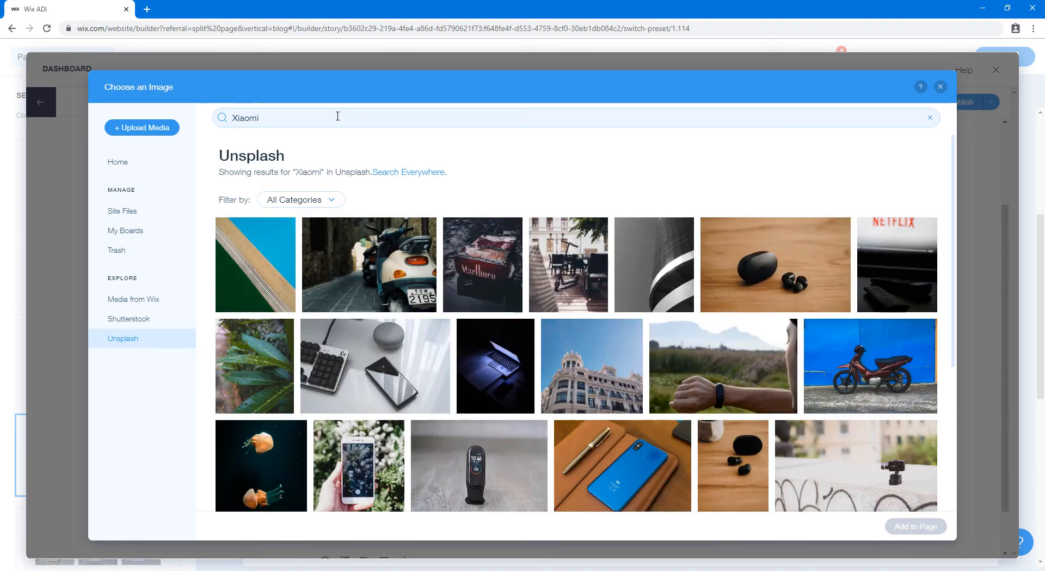
double_click(637, 459)
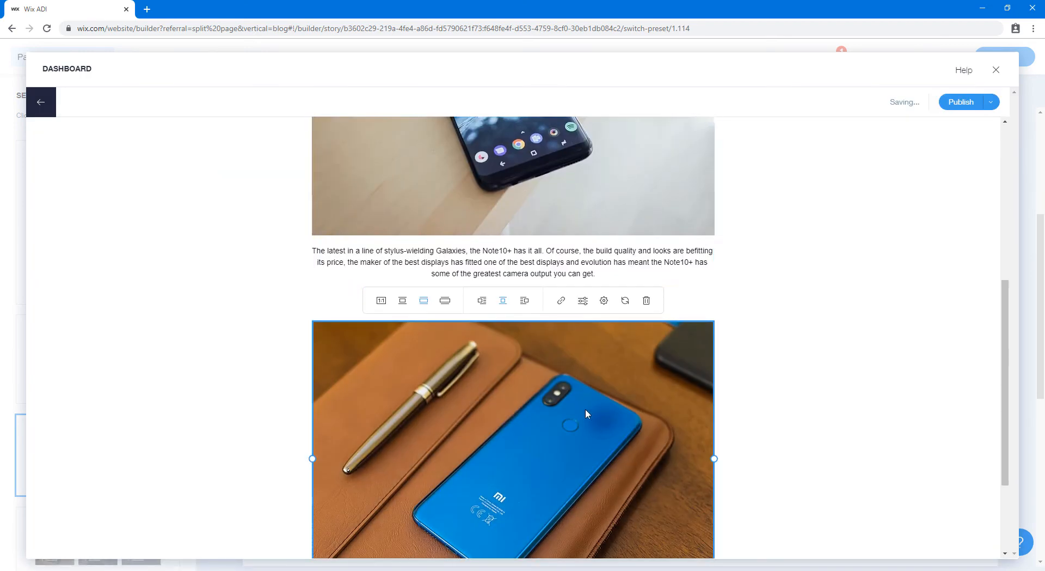
left_click(604, 164)
left_click(972, 450)
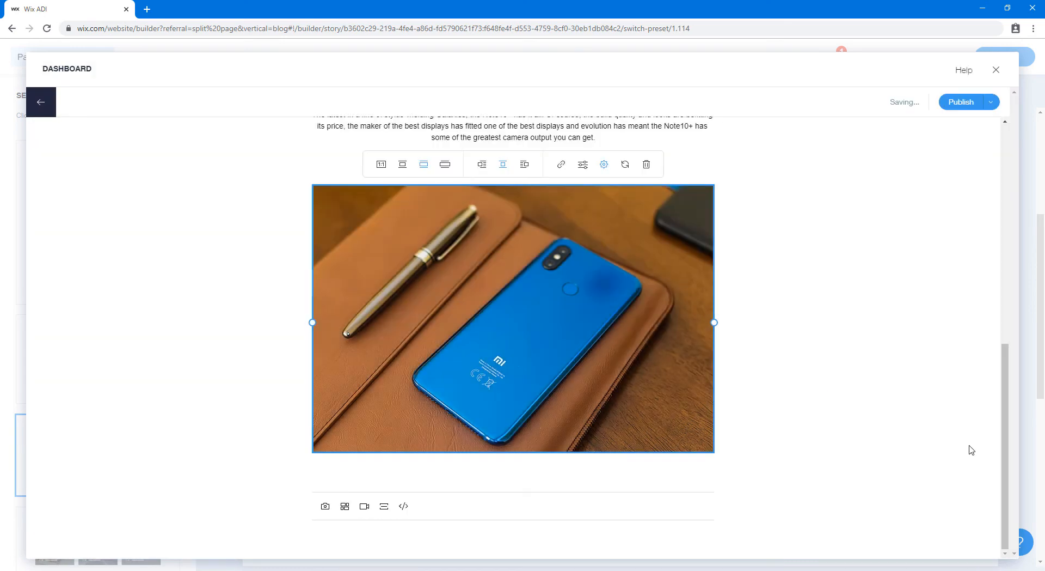
scroll(616, 509, "down", 2)
left_click(609, 479)
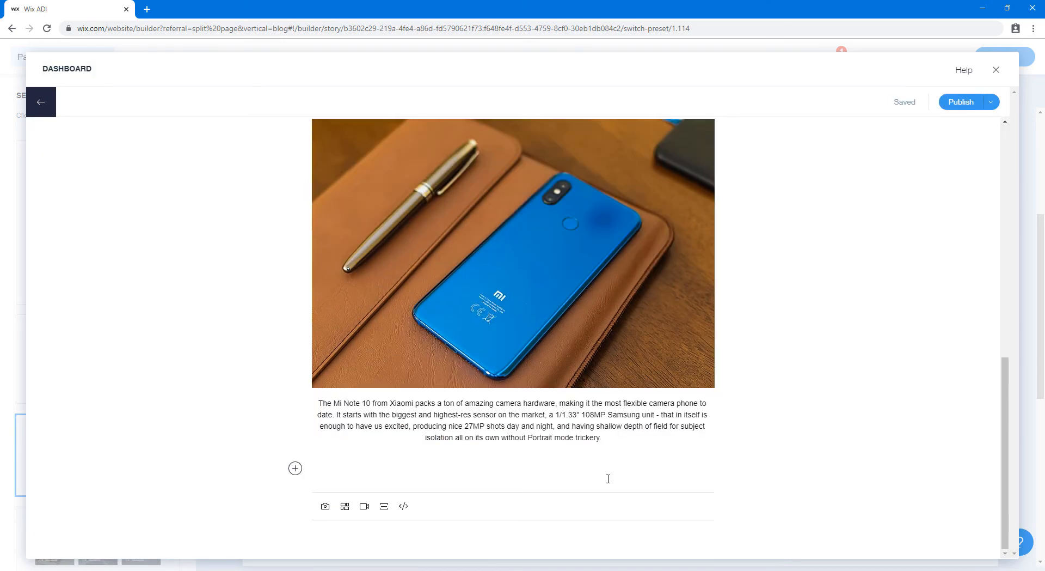
scroll(609, 479, "up", 6)
scroll(599, 463, "down", 6)
scroll(599, 463, "up", 10)
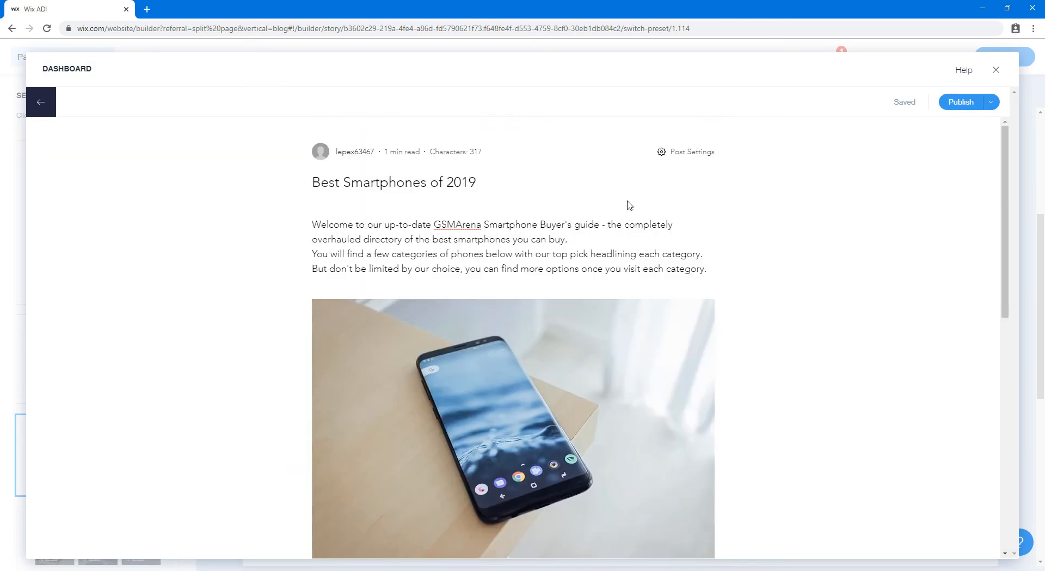
Publish the post, change the author name to Admin, and close the dashboard
left_click(973, 104)
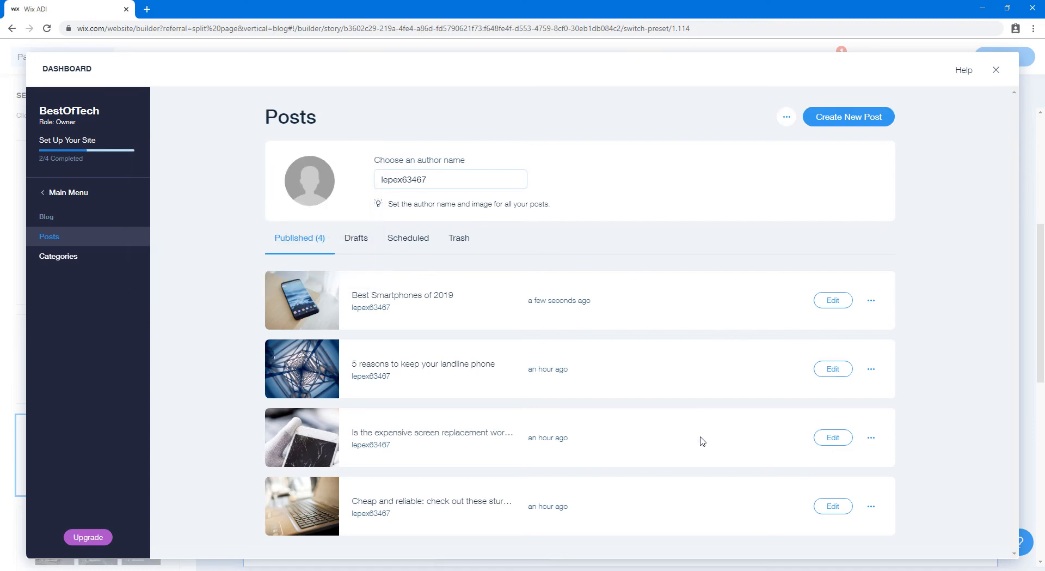
double_click(457, 179)
type("Admin")
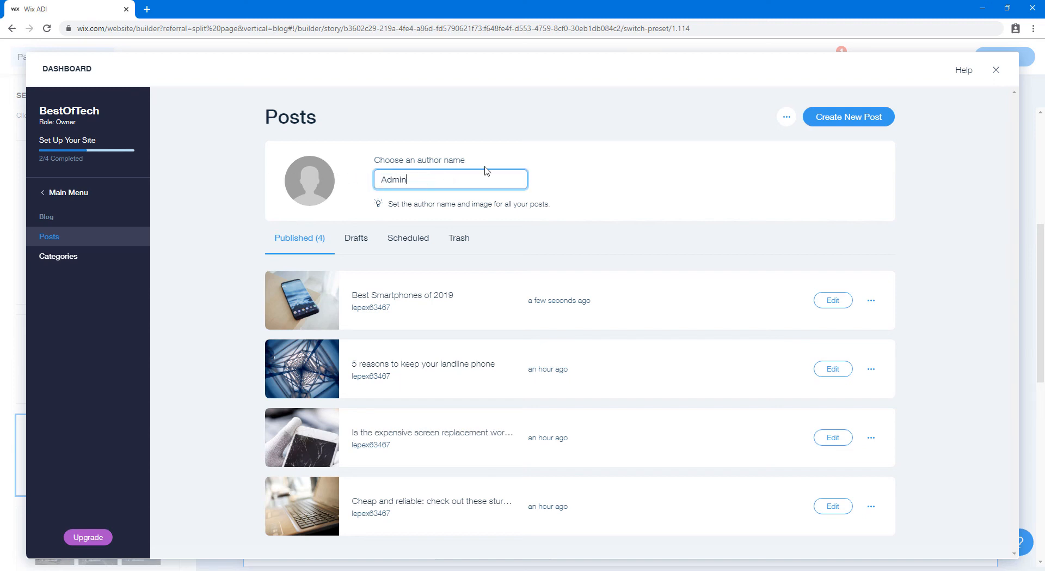
left_click(831, 202)
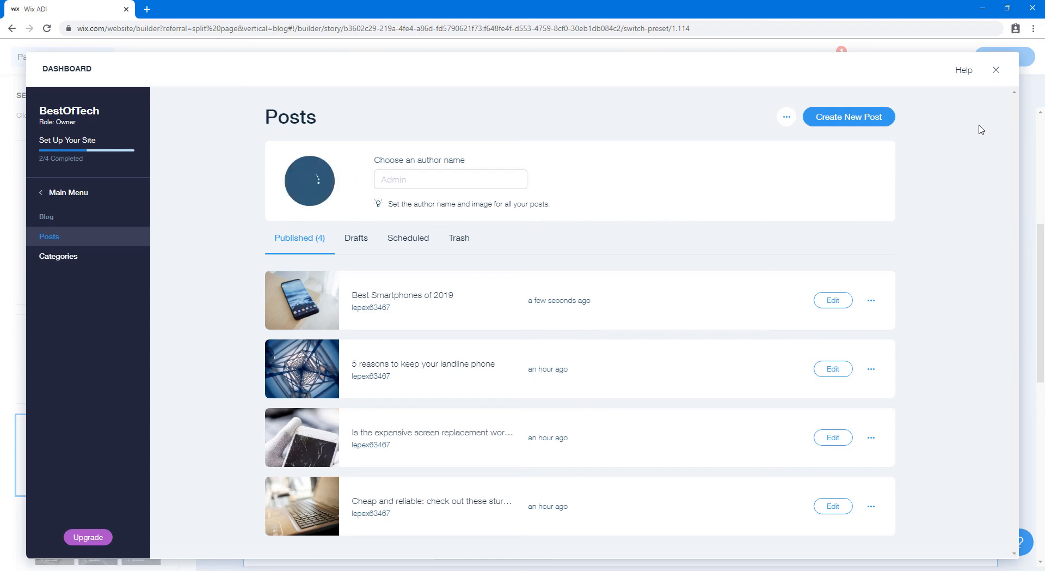
left_click(997, 71)
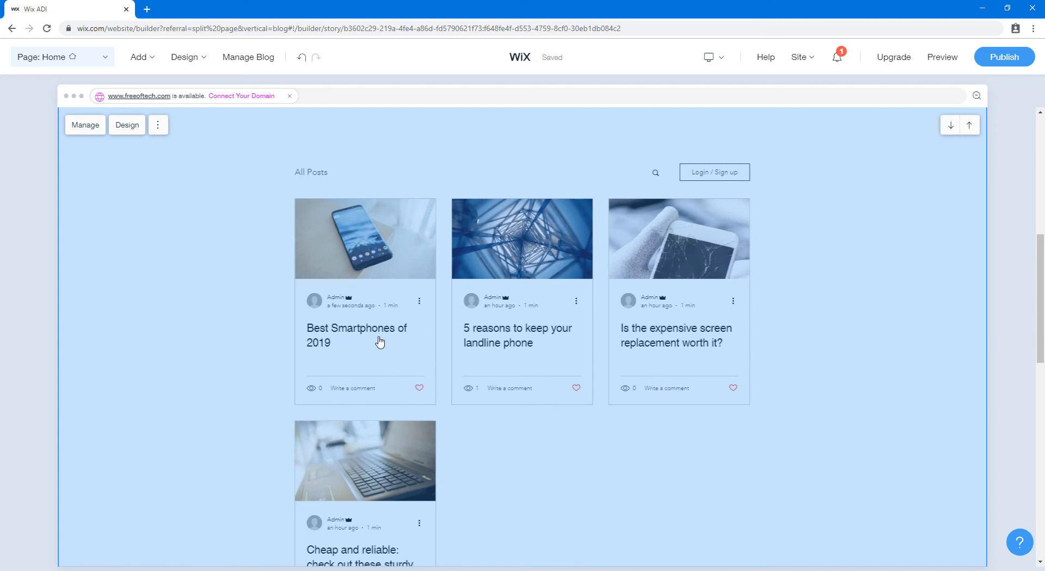
left_click(159, 126)
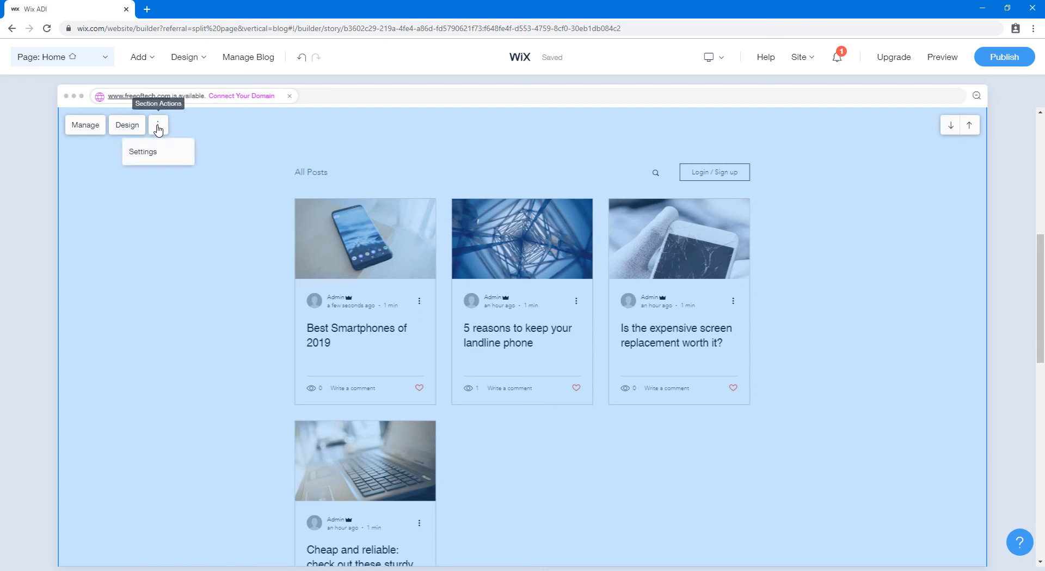
left_click(153, 157)
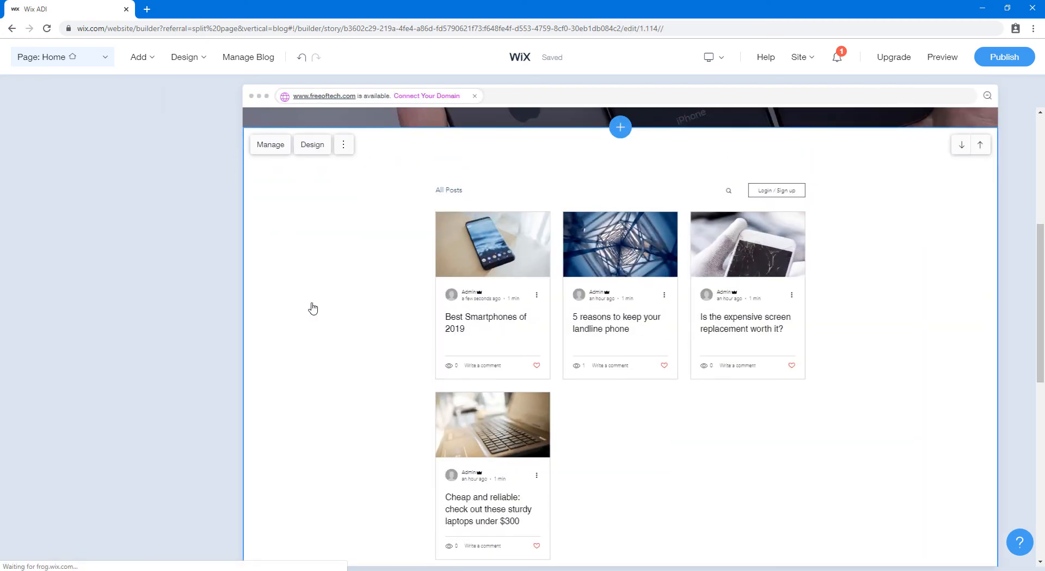
left_click(508, 324)
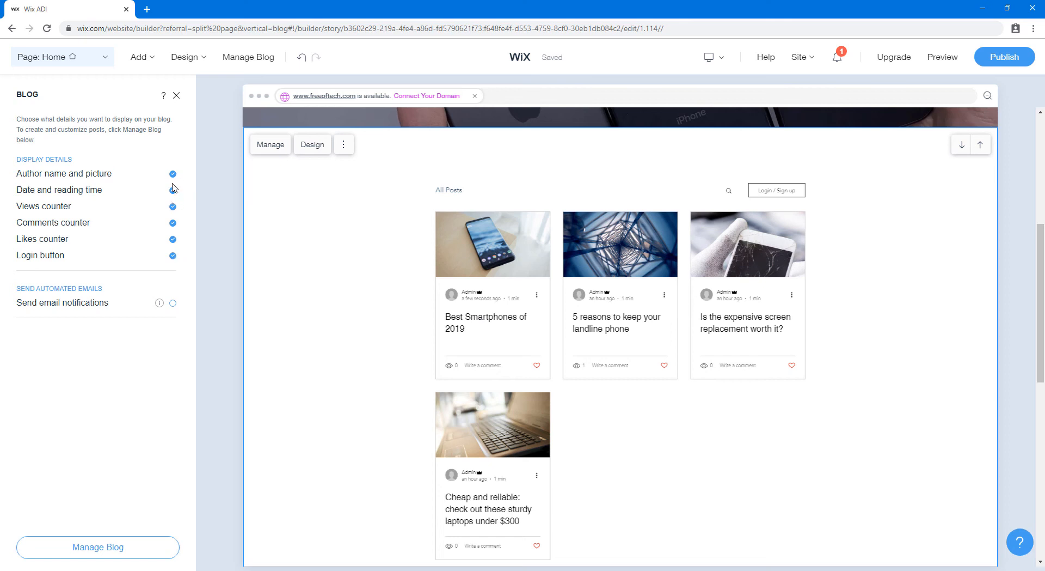
left_click(177, 96)
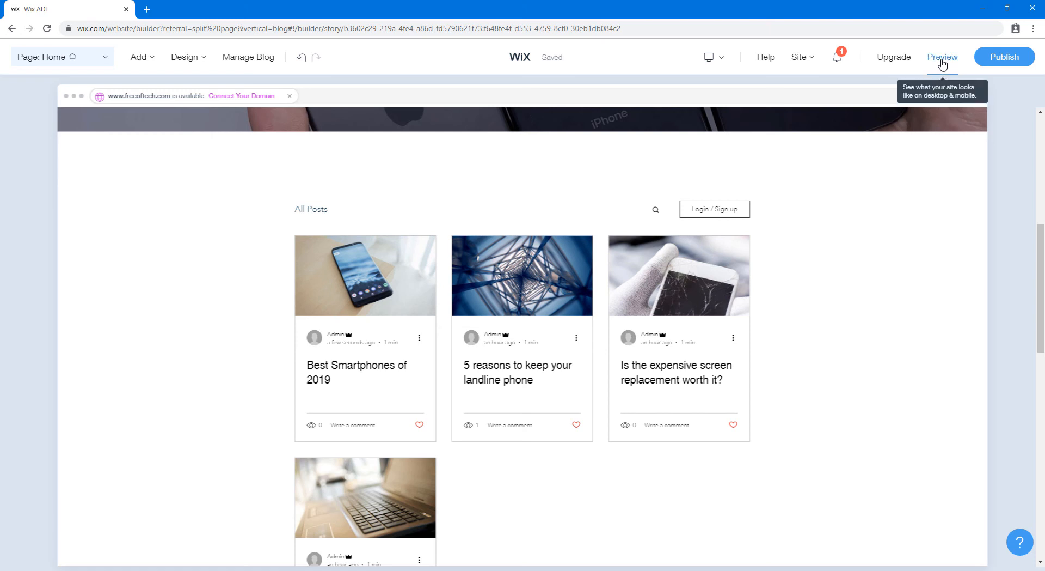
left_click(942, 64)
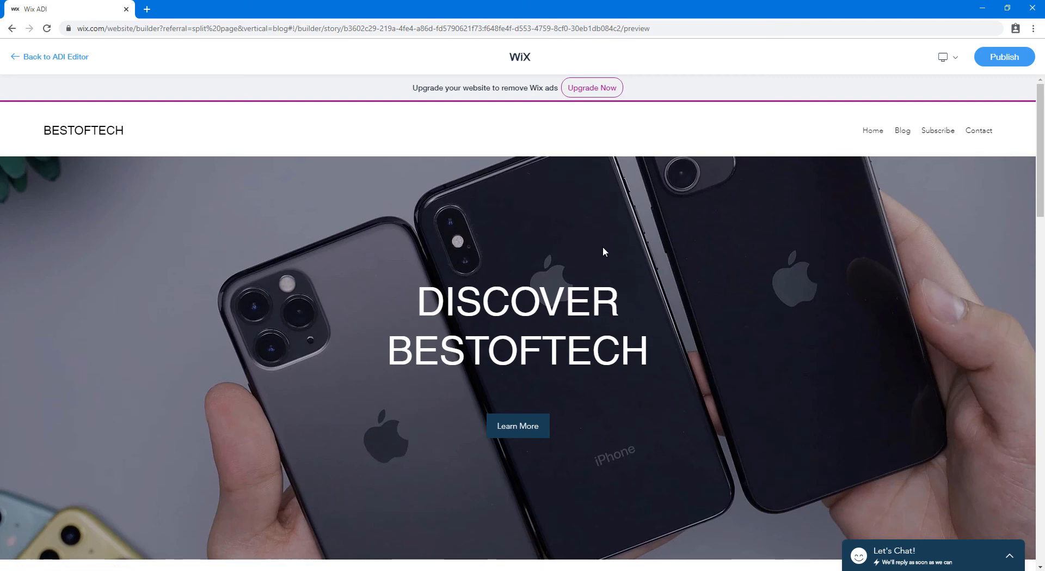
scroll(602, 249, "down", 15)
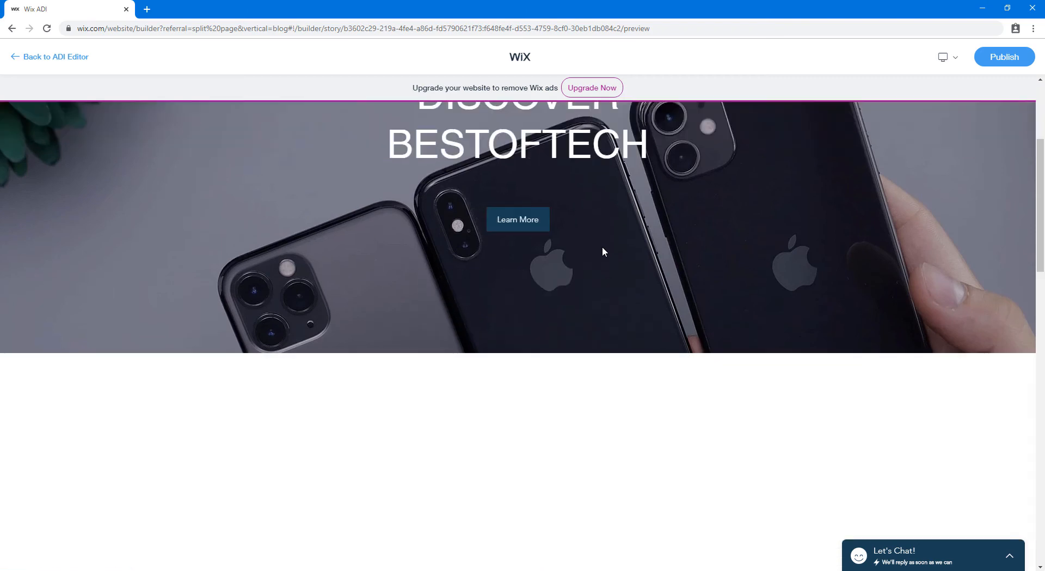
scroll(608, 267, "up", 3)
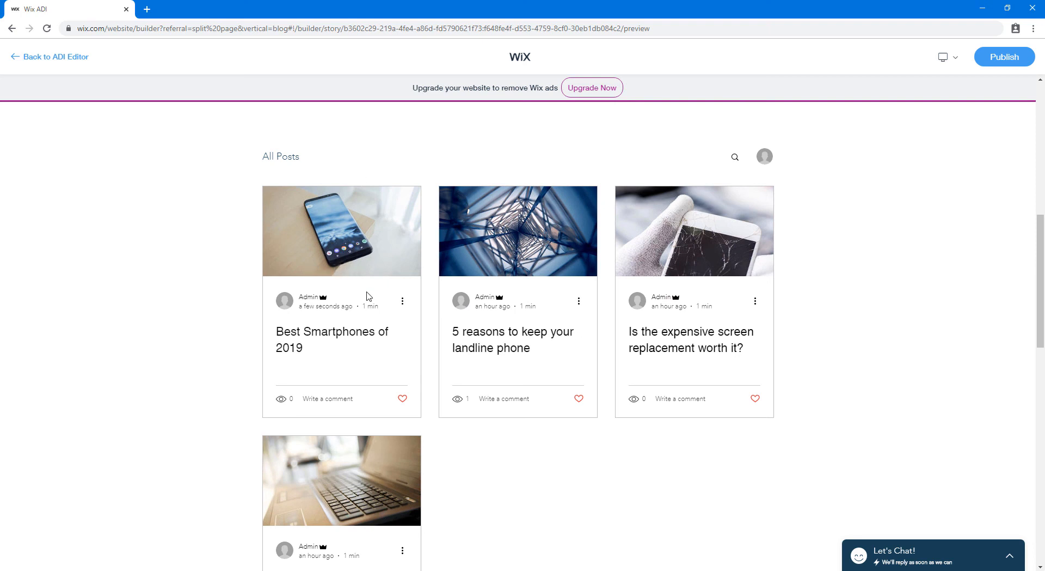
left_click(319, 343)
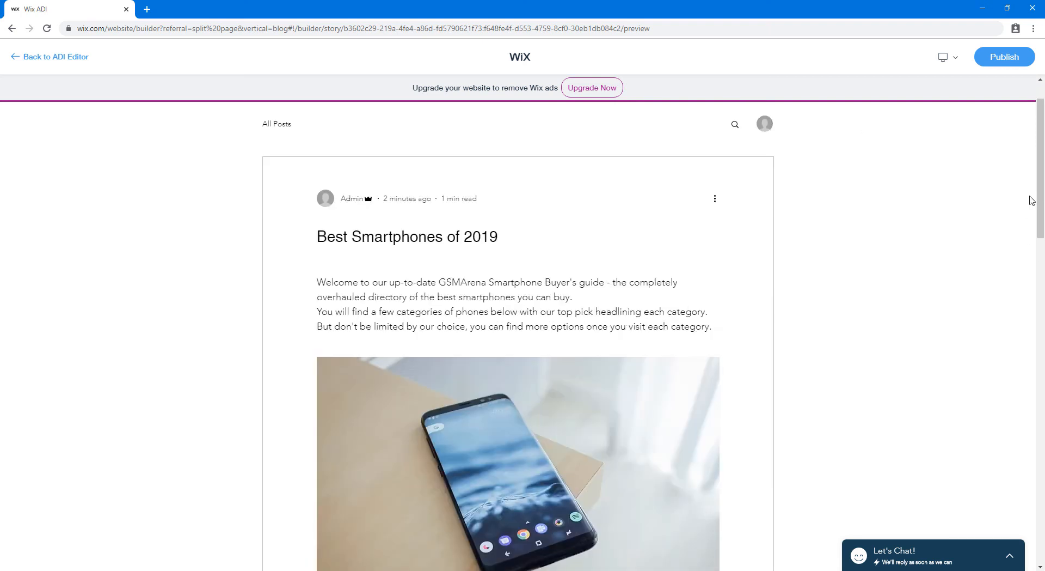
left_click_drag(1040, 200, 1041, 400)
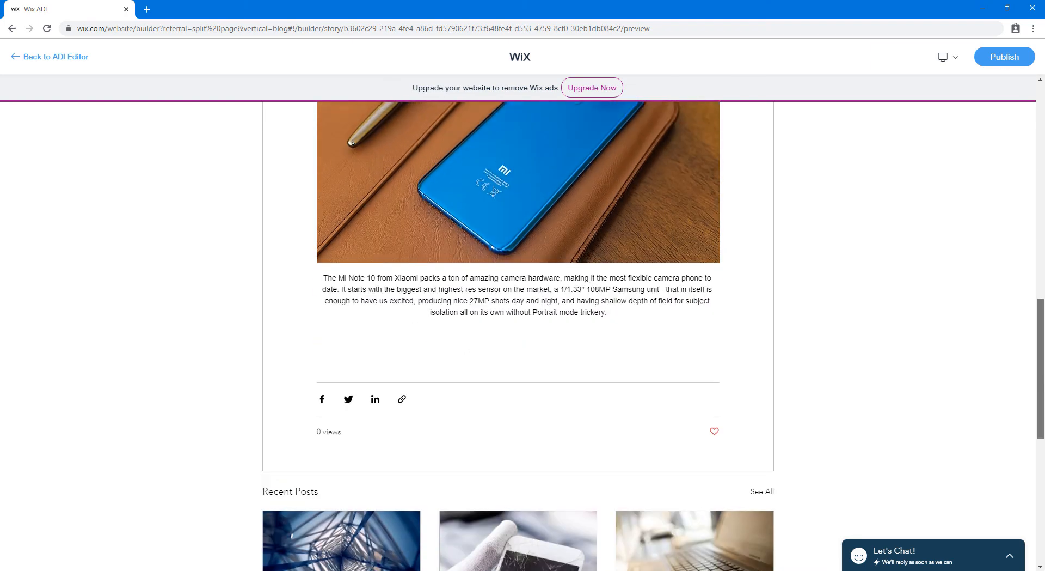
left_click_drag(1041, 324, 1042, 189)
scroll(1044, 166, "up", 4)
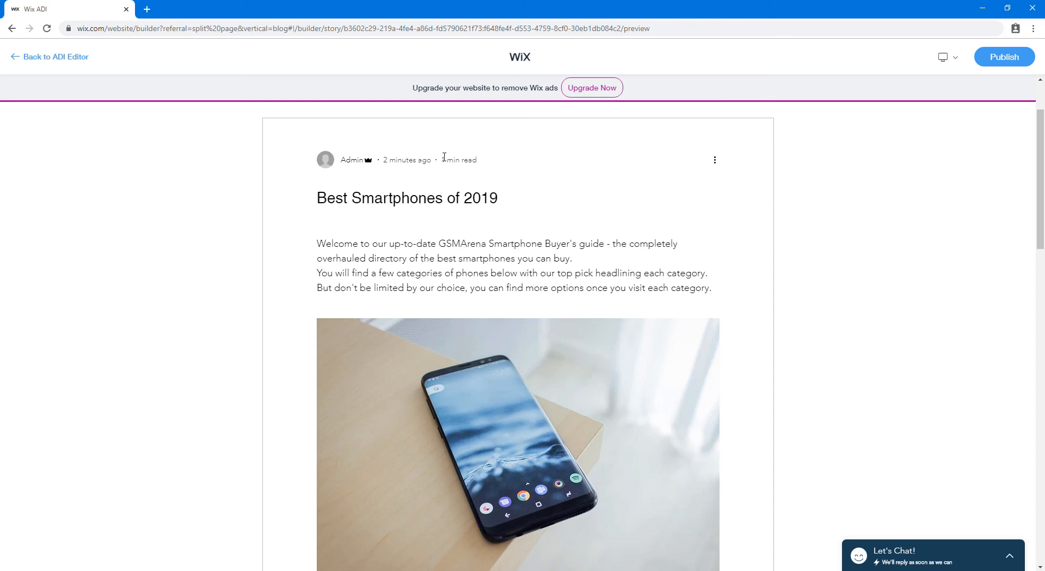
left_click_drag(1040, 203, 1043, 280)
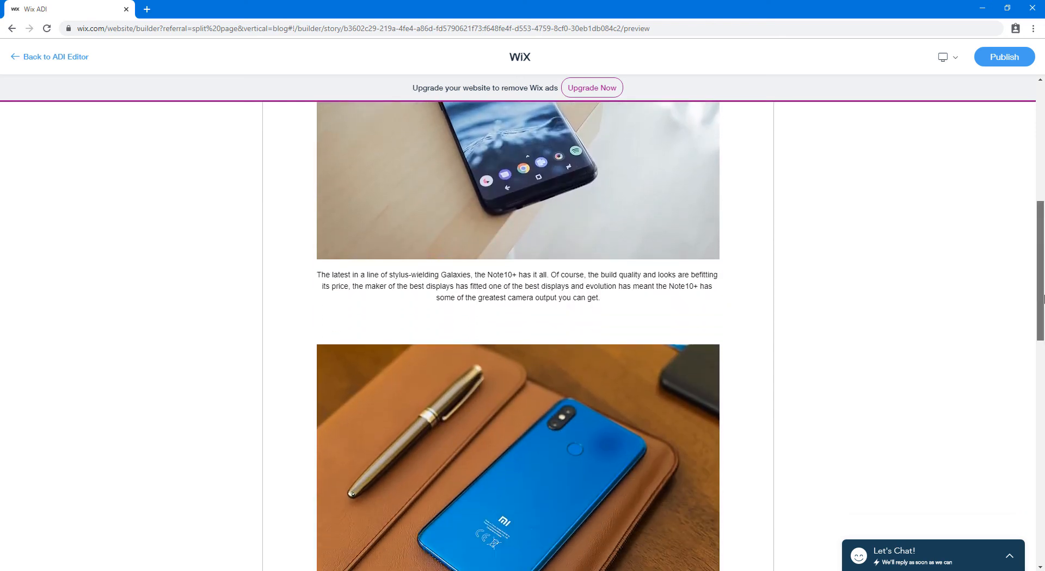
scroll(1043, 297, "down", 8)
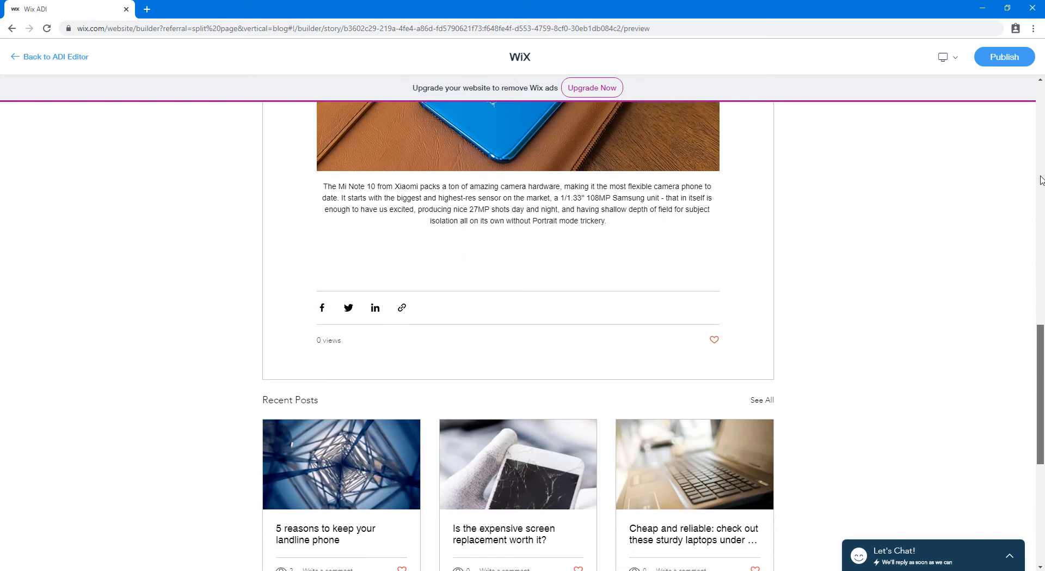
left_click(1041, 178)
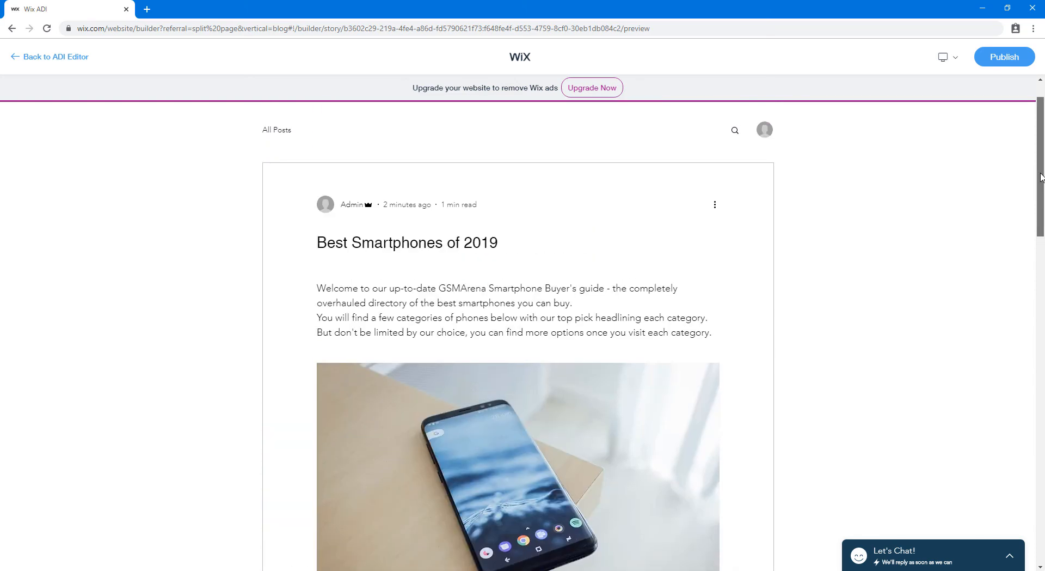
left_click_drag(1041, 177, 1040, 151)
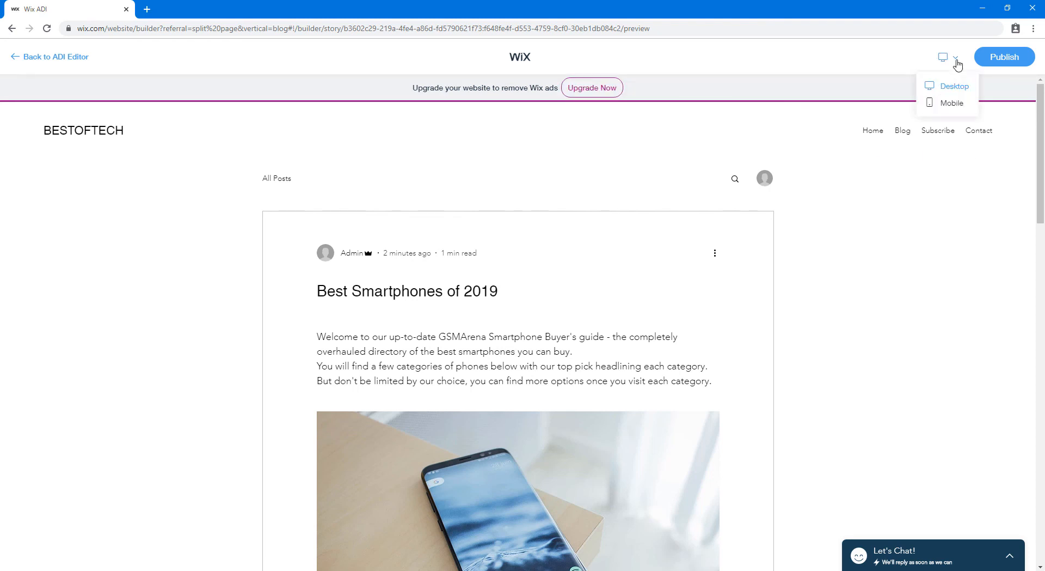
Preview the Best Smartphones of 2019 post in mobile view, then start publishing the site
left_click(947, 104)
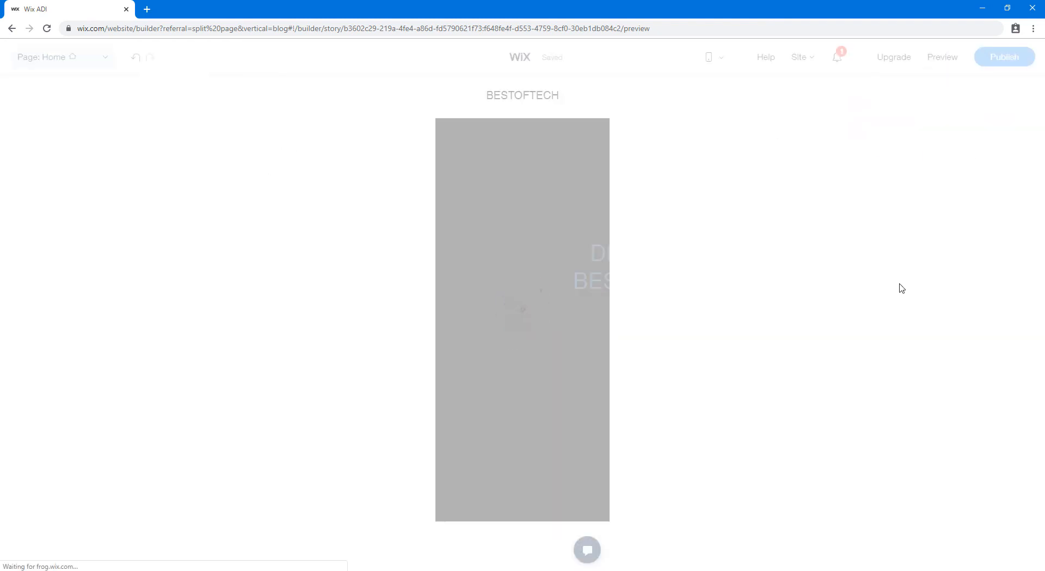
left_click_drag(610, 225, 615, 273)
scroll(616, 275, "down", 2)
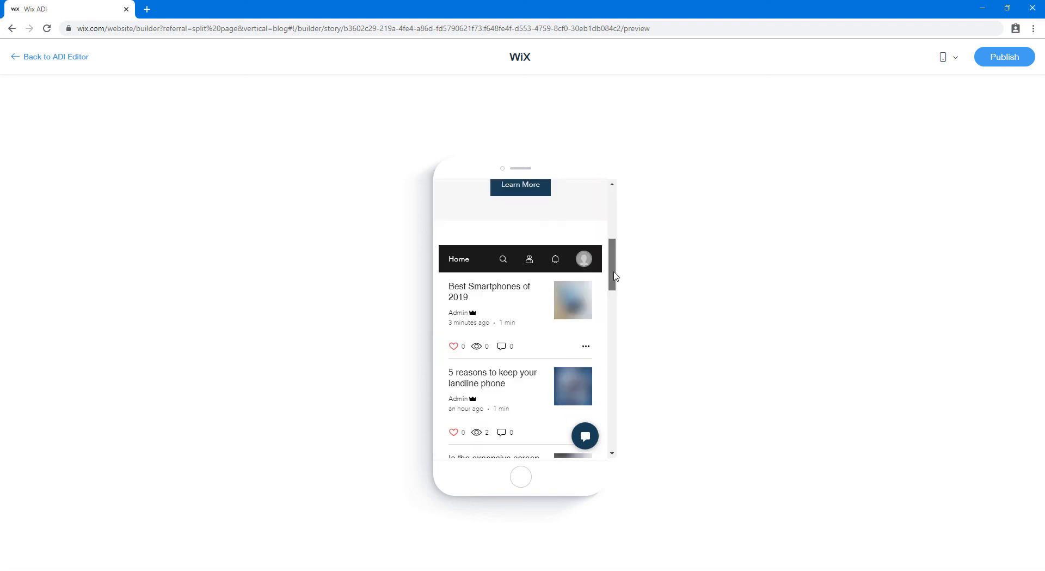
left_click(495, 288)
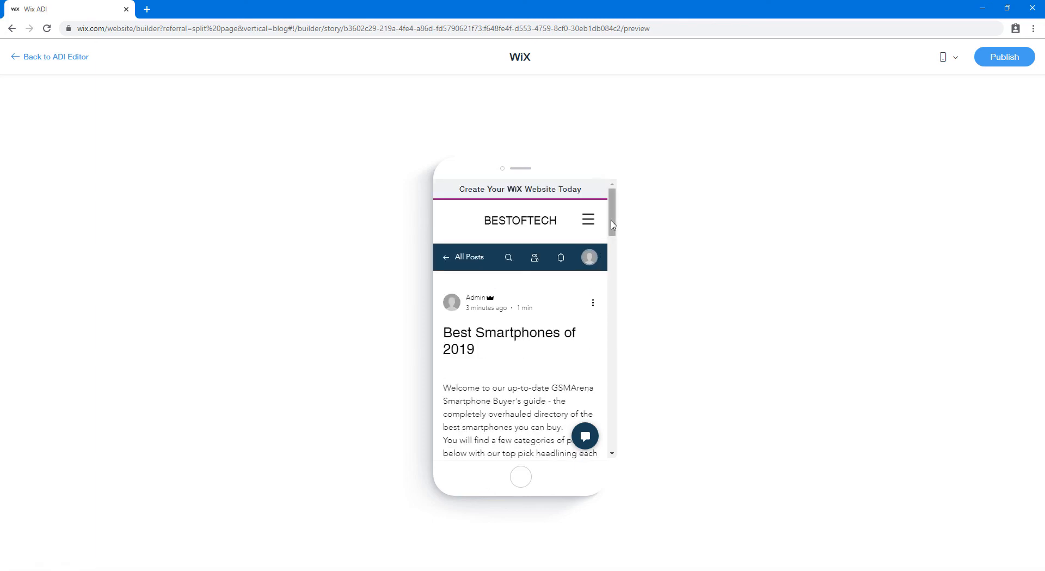
mouse_move(612, 230)
left_mouse_down()
mouse_move(606, 436)
mouse_move(604, 219)
left_mouse_up()
left_click(1016, 62)
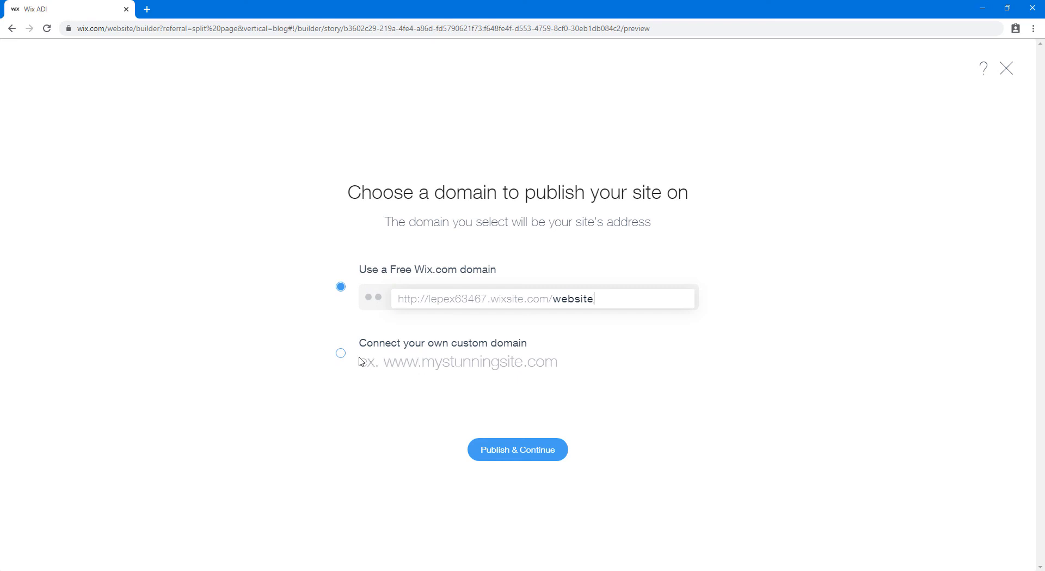
Choose to connect a custom domain, publish, and go get a new domain name
left_click(342, 354)
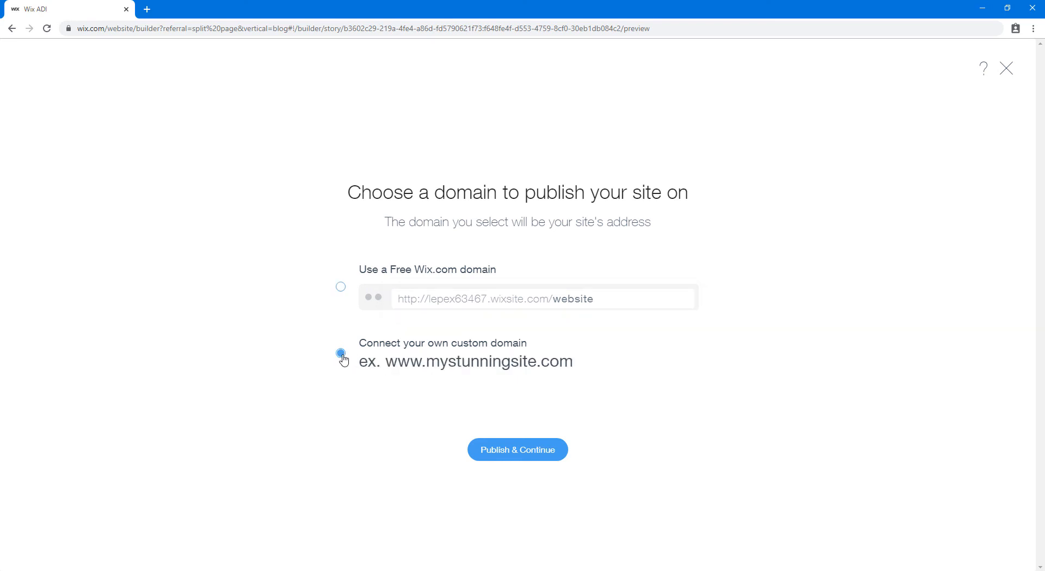
left_click(555, 452)
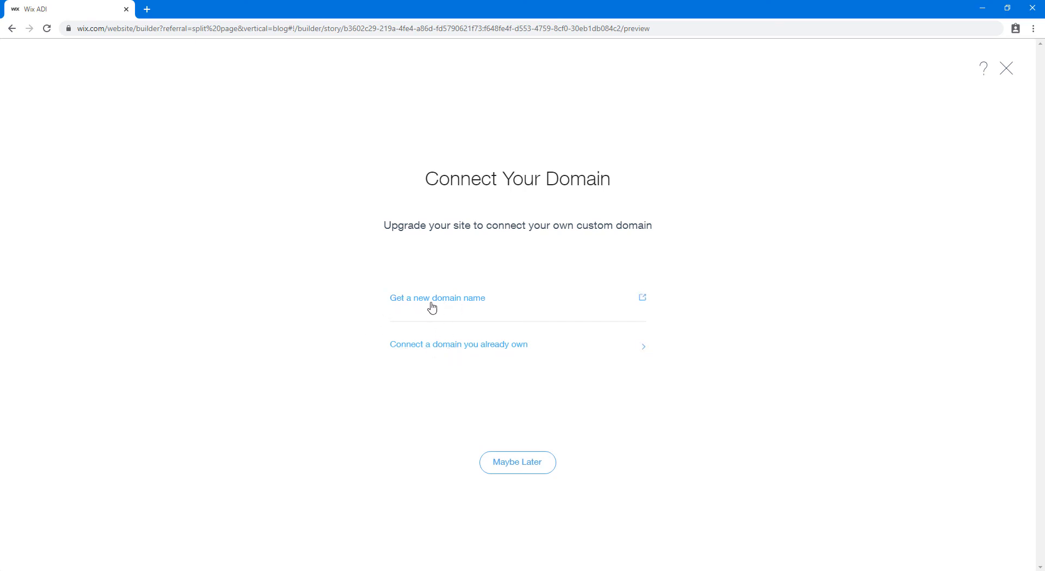
left_click(456, 308)
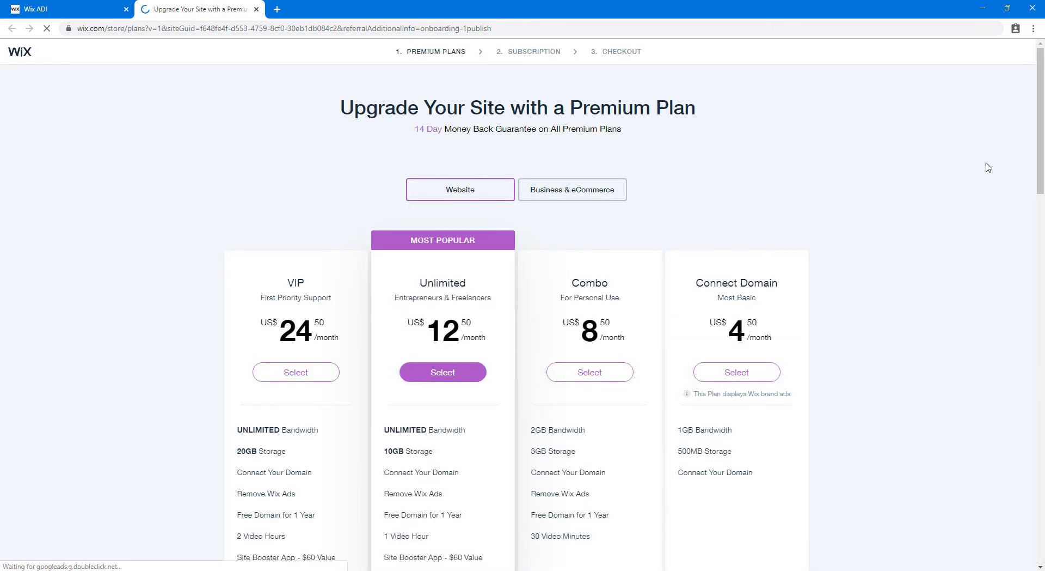
Review the VIP, Unlimited, Combo and Connect Domain plan cards, then select the Unlimited plan
scroll(1043, 175, "down", 3)
left_click_drag(1044, 177, 1008, 121)
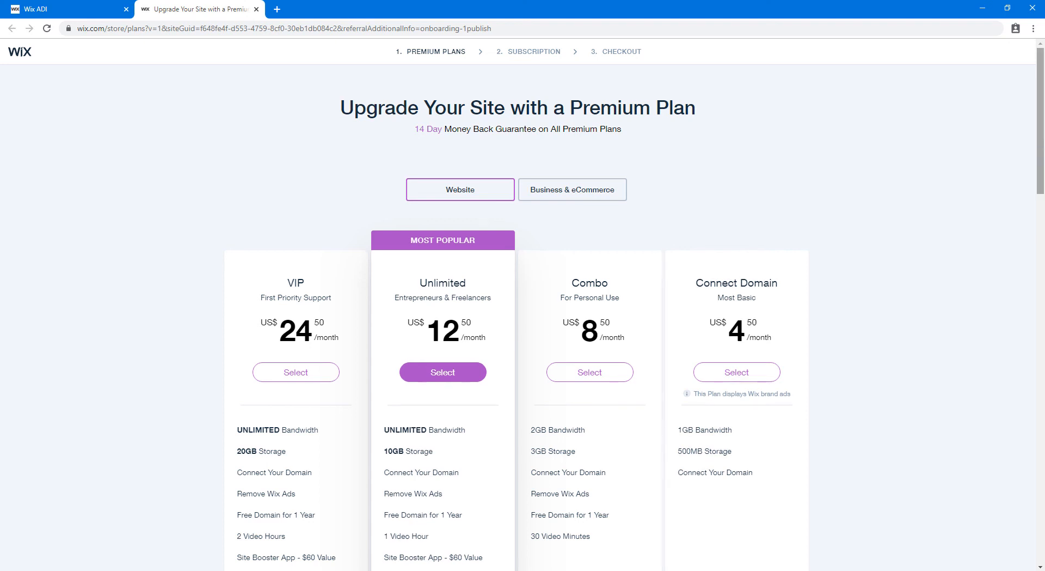
left_click_drag(1042, 143, 1043, 179)
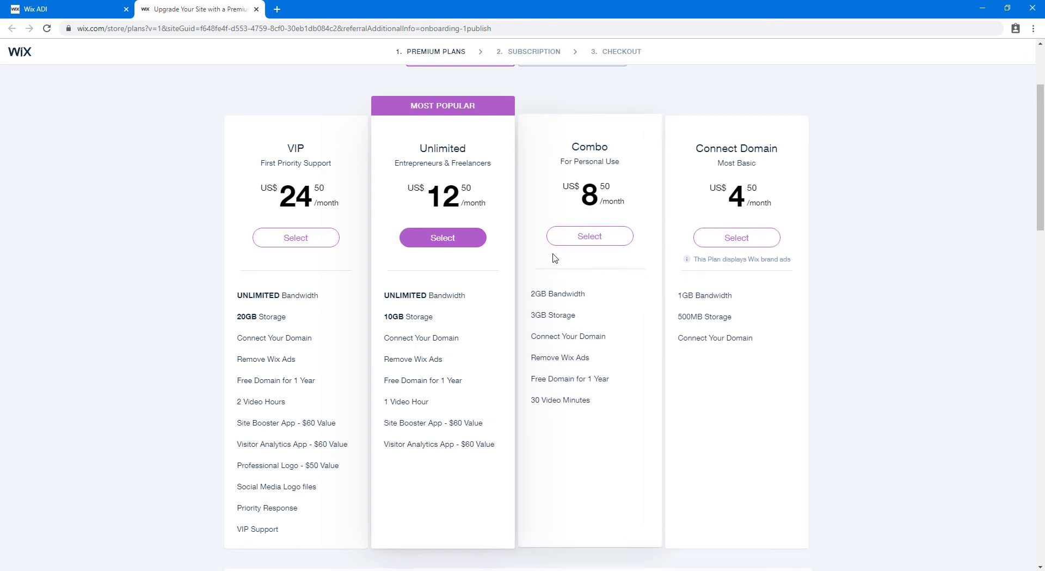
double_click(594, 146)
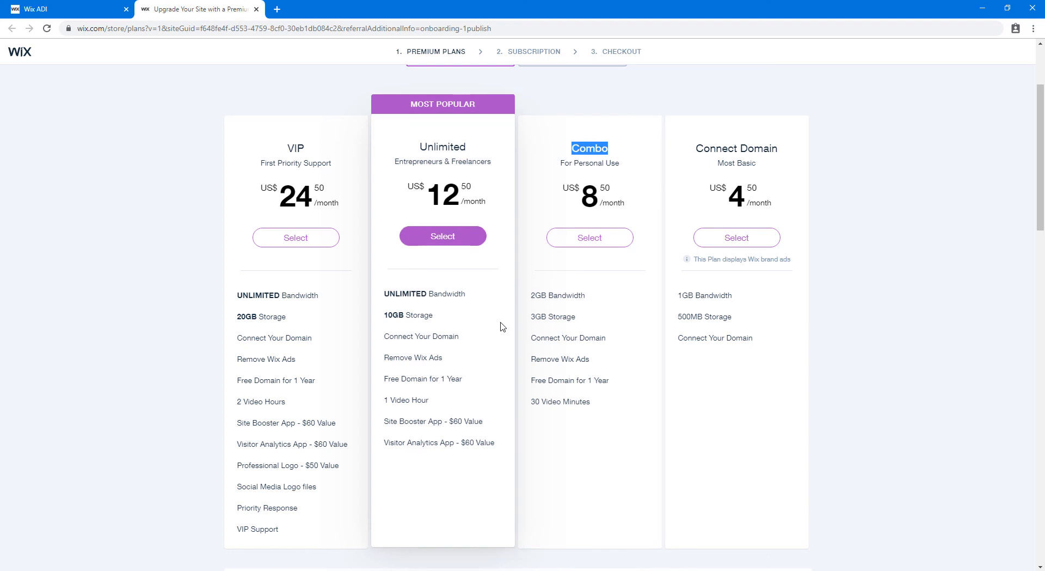
left_click(469, 238)
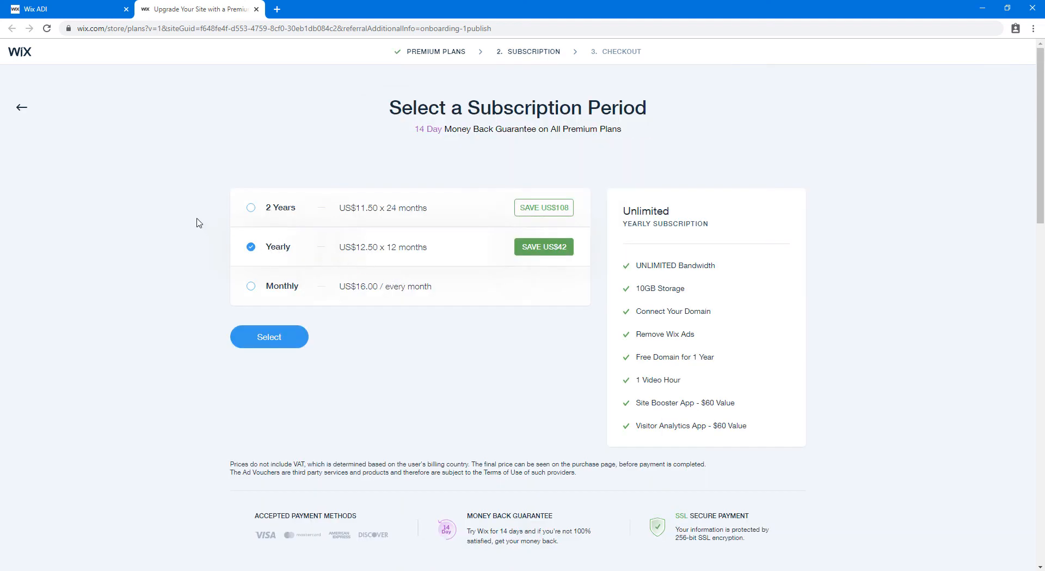
Compare subscription periods, pick 2 Years at US$11.50 × 24 months, and proceed to checkout
left_click(254, 211)
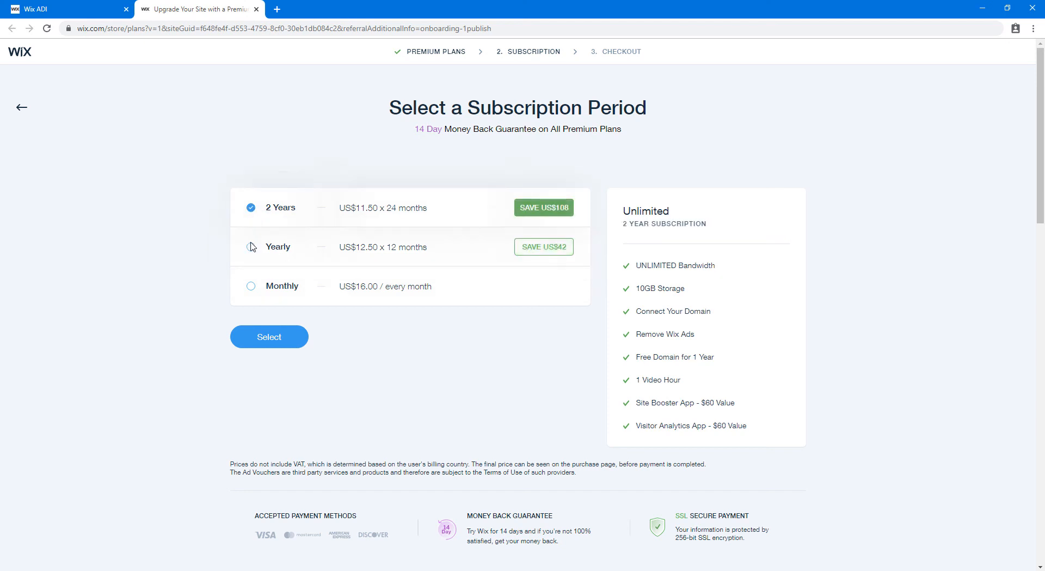
left_click(250, 246)
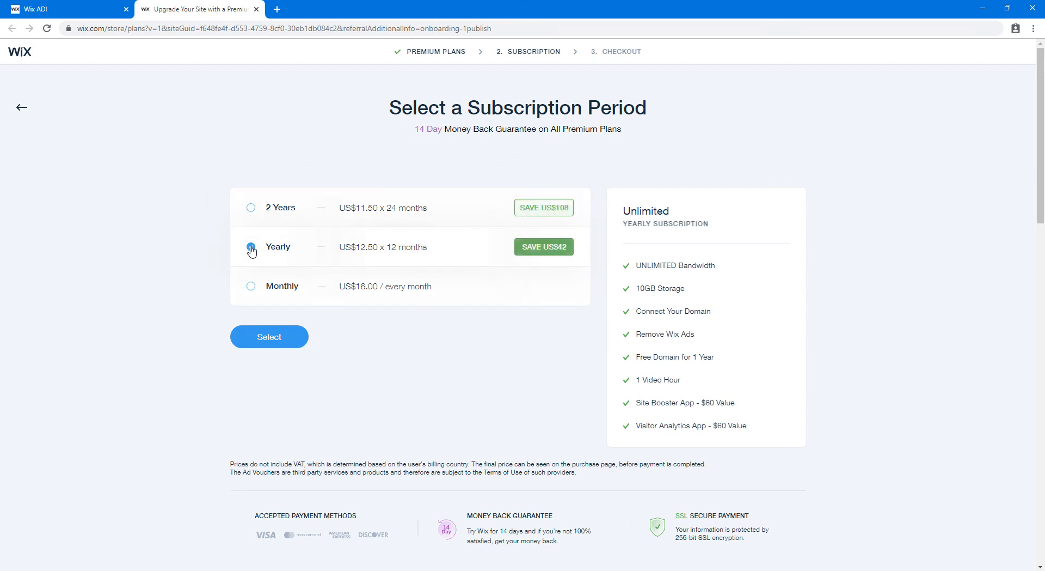
left_click(246, 293)
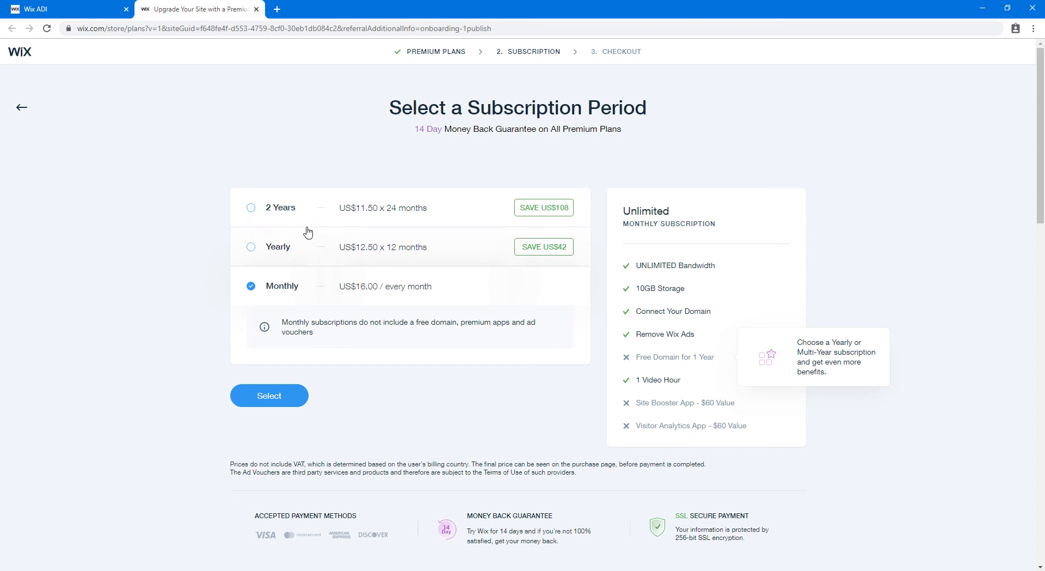
left_click(252, 210)
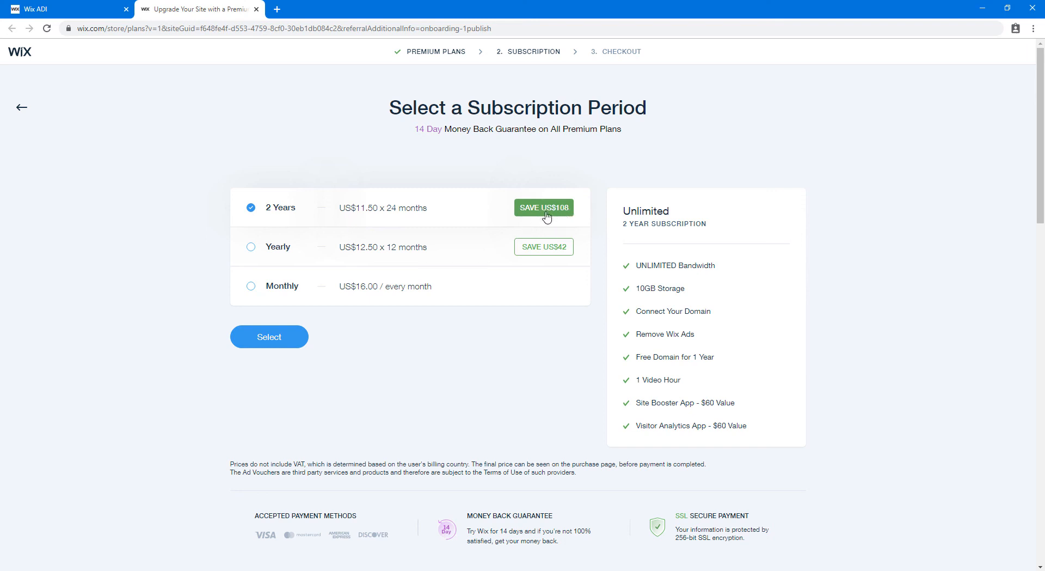
left_click(294, 338)
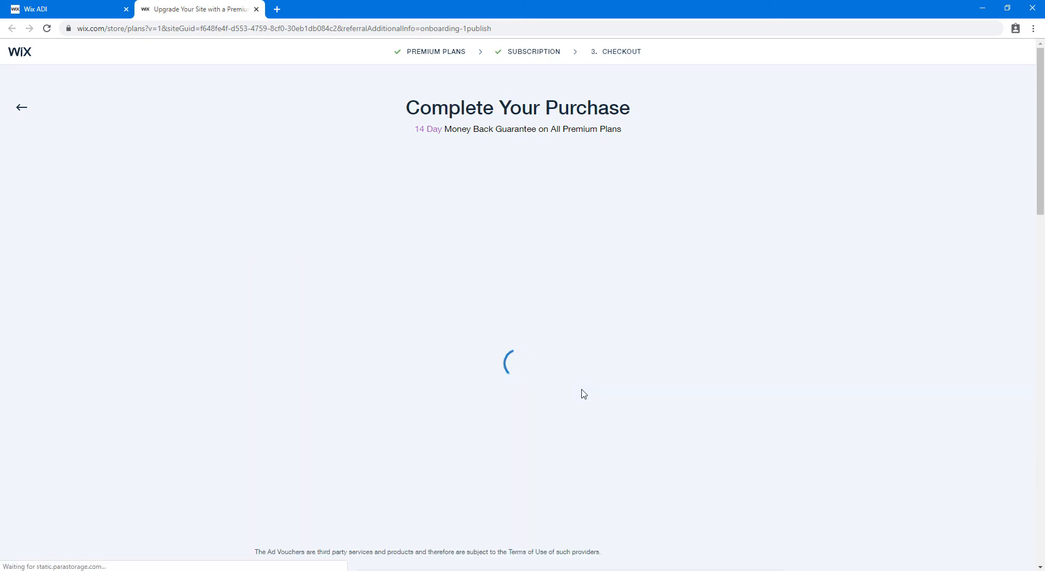
Scroll the checkout to review the payment form and the US$276.00 Unlimited total
mouse_move(1042, 122)
left_mouse_down()
mouse_move(1044, 167)
mouse_move(1044, 130)
left_mouse_up()
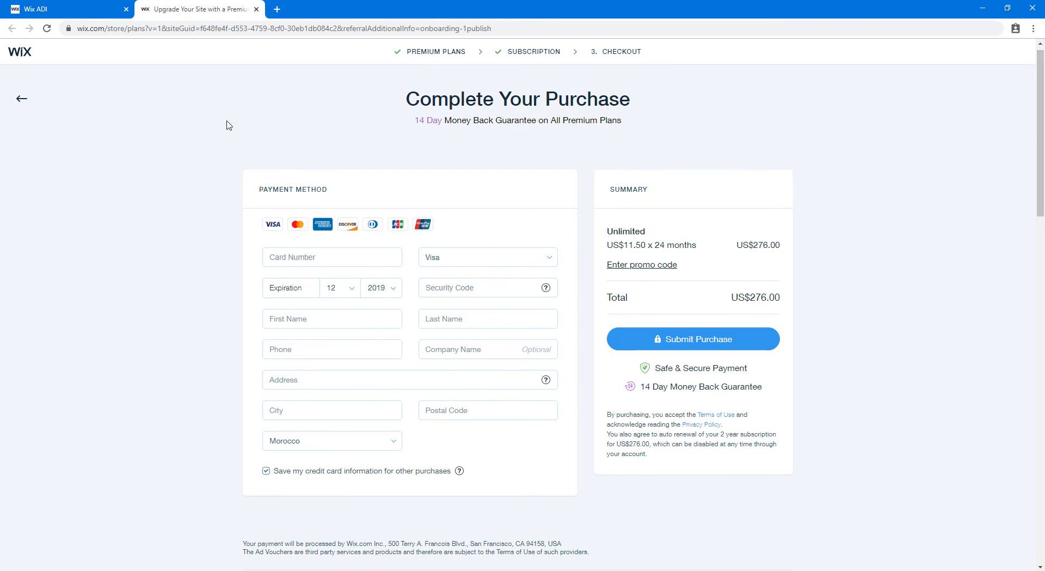